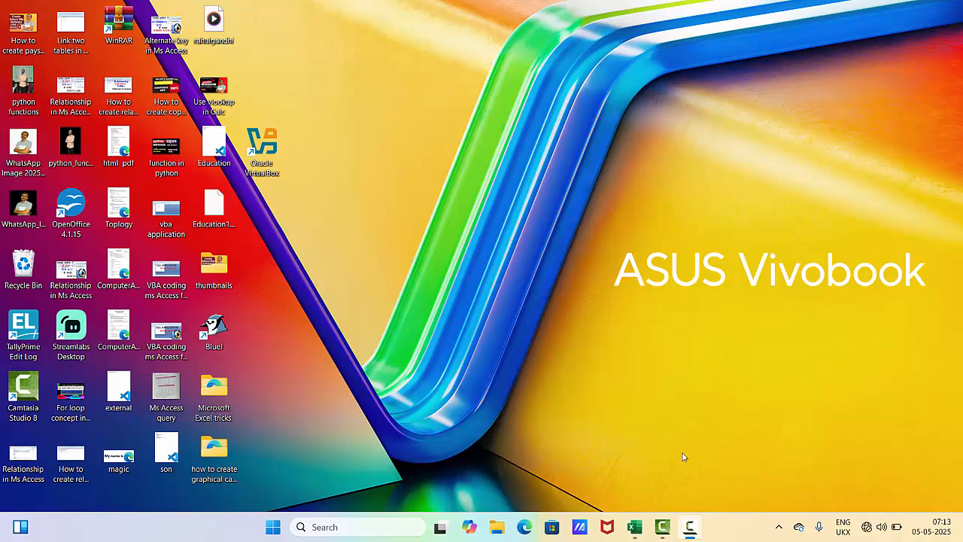
# Step: Switch to the Book1 workbook in Excel and fill the table's header row B6:E6 with light orange
pyautogui.click(622, 537)
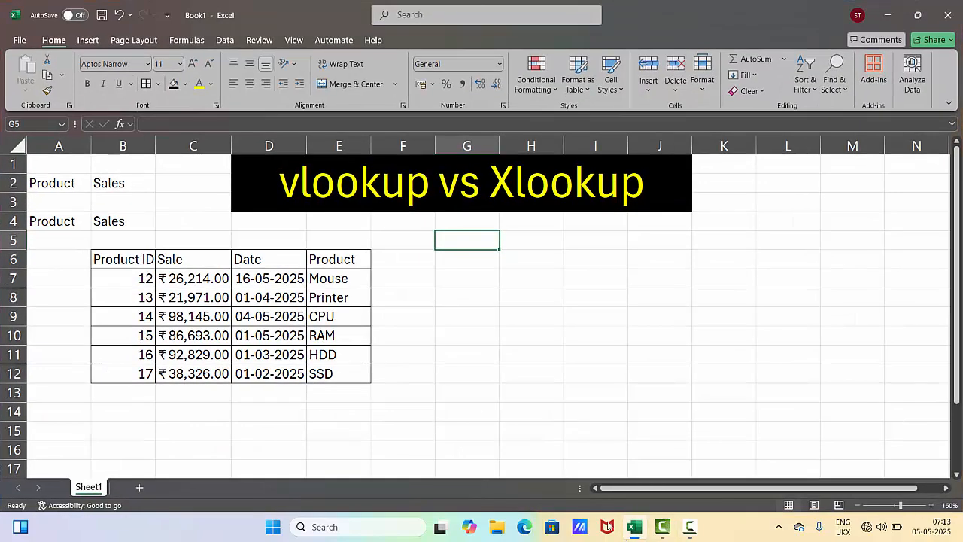
pyautogui.click(480, 298)
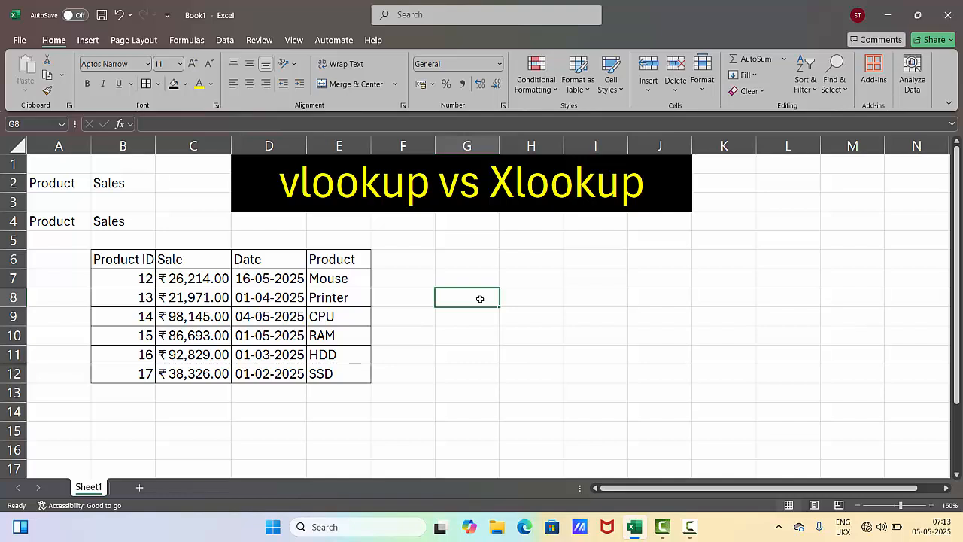
pyautogui.click(76, 202)
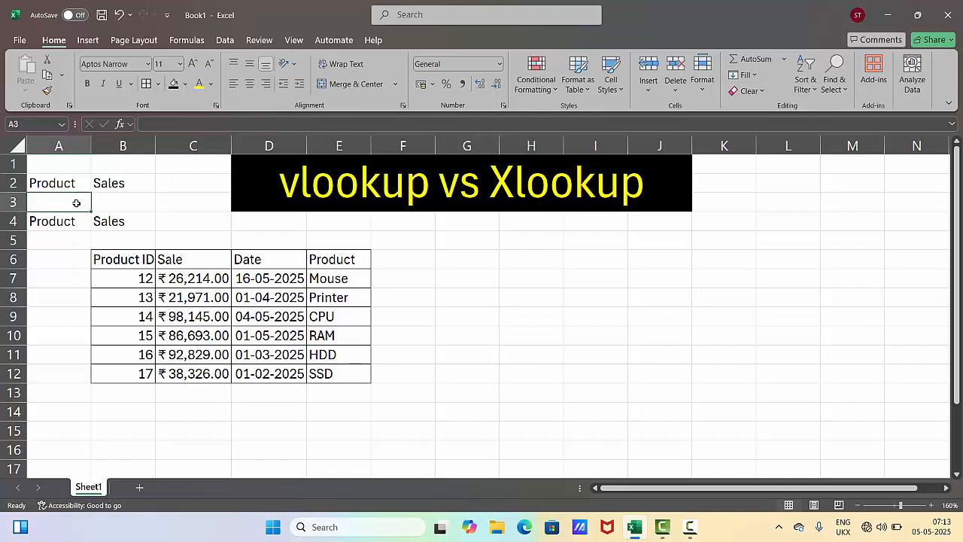
pyautogui.click(131, 261)
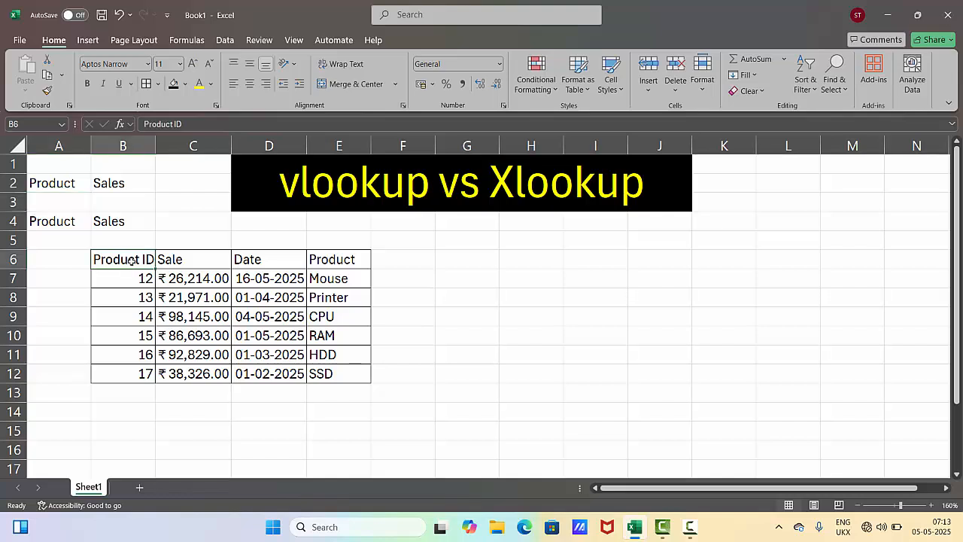
pyautogui.moveTo(131, 261); pyautogui.dragTo(329, 259)
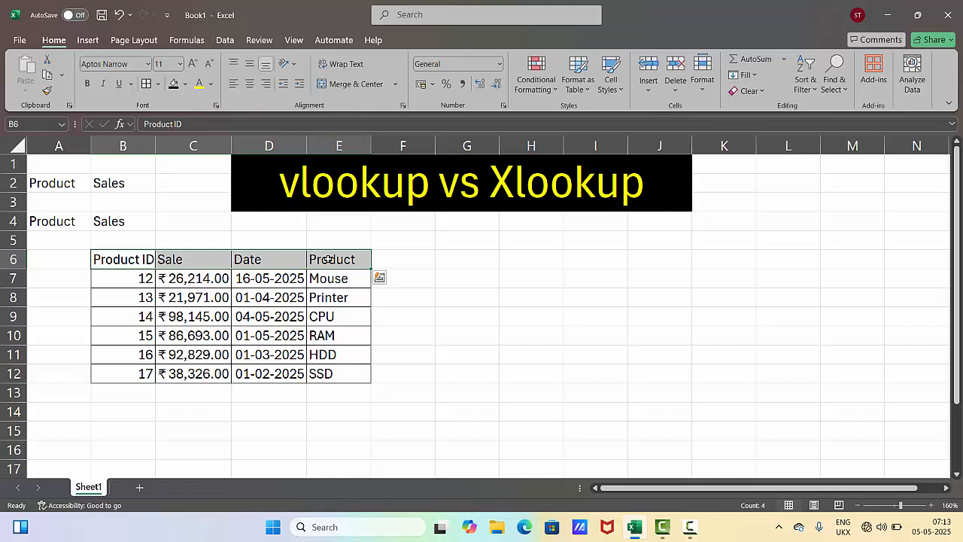
pyautogui.click(187, 85)
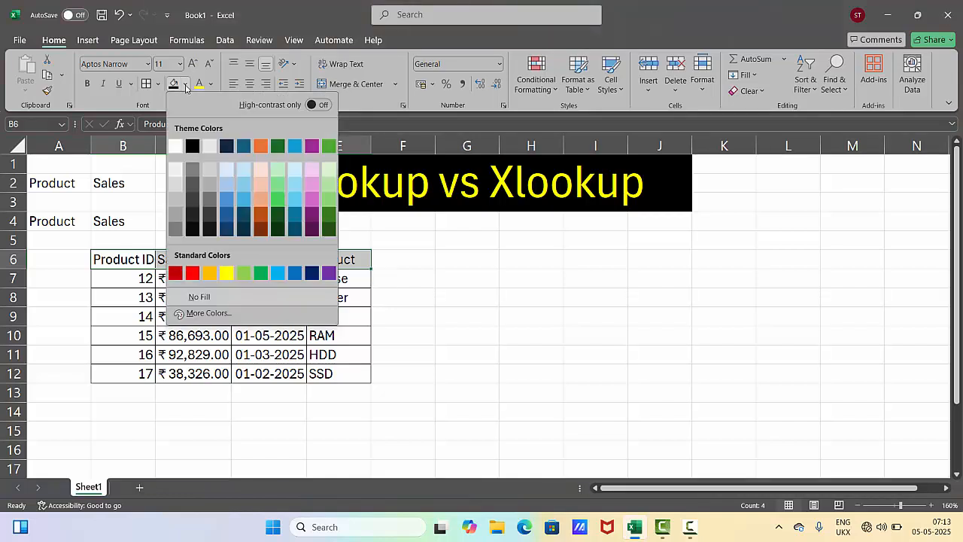
pyautogui.click(259, 181)
pyautogui.click(147, 278)
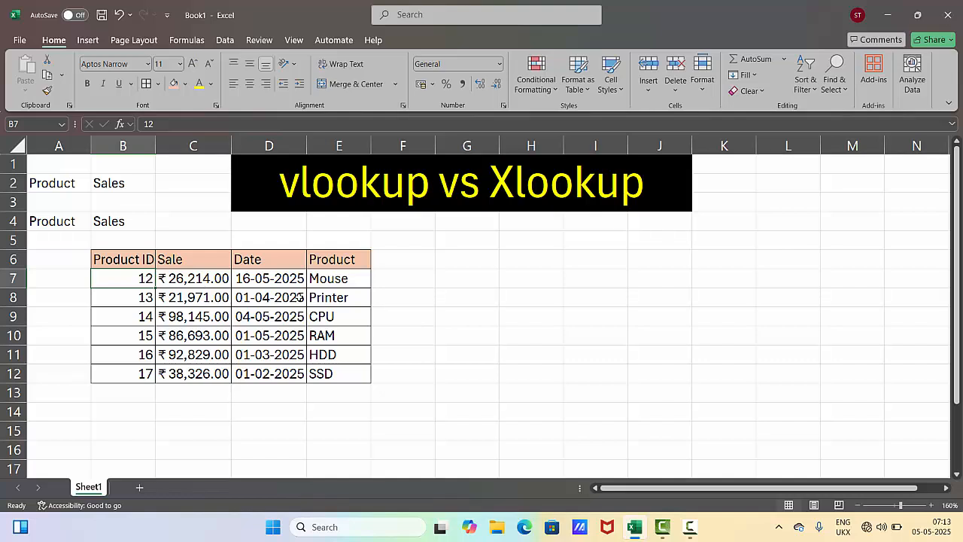
pyautogui.click(329, 260)
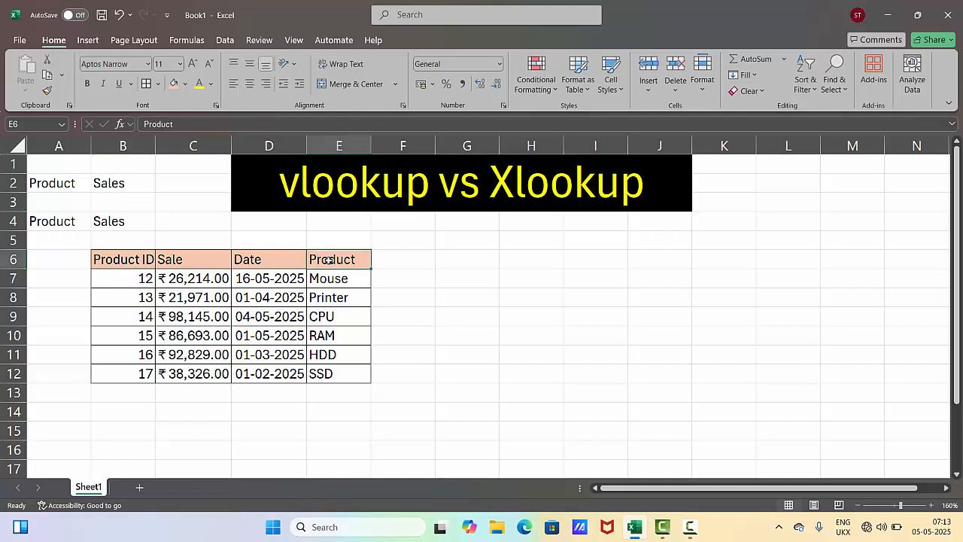
# Step: Enter Mouse as the lookup product in cell A3
pyautogui.click(64, 206)
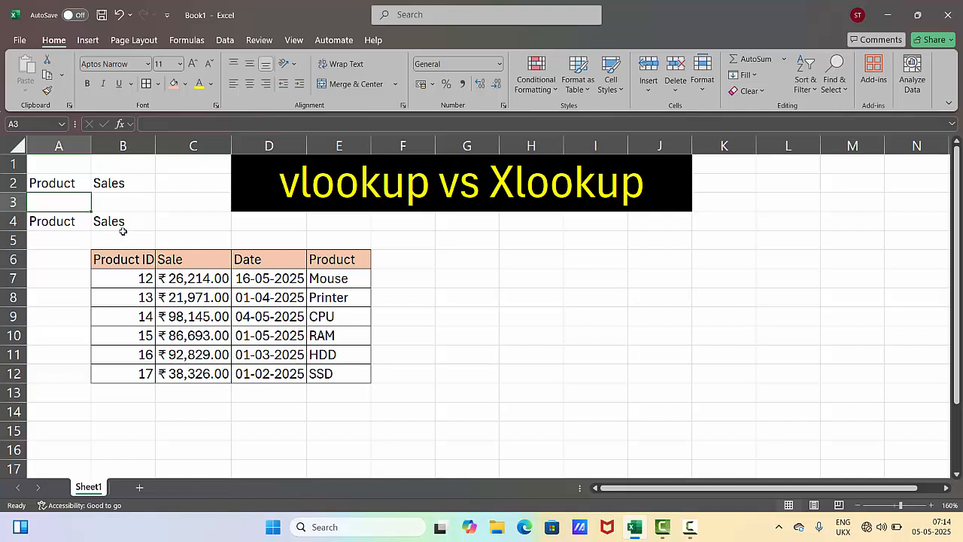
pyautogui.write('Mouse')
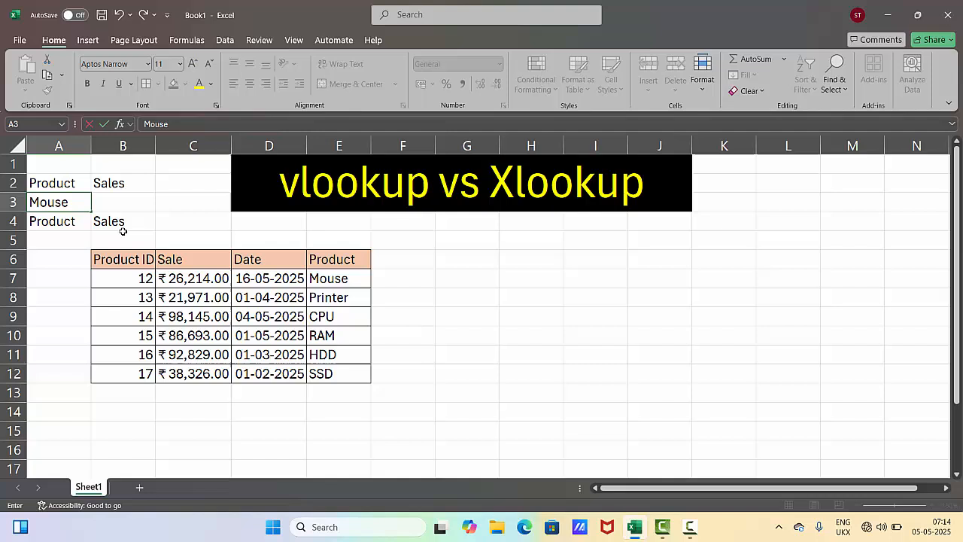
pyautogui.press('Tab')
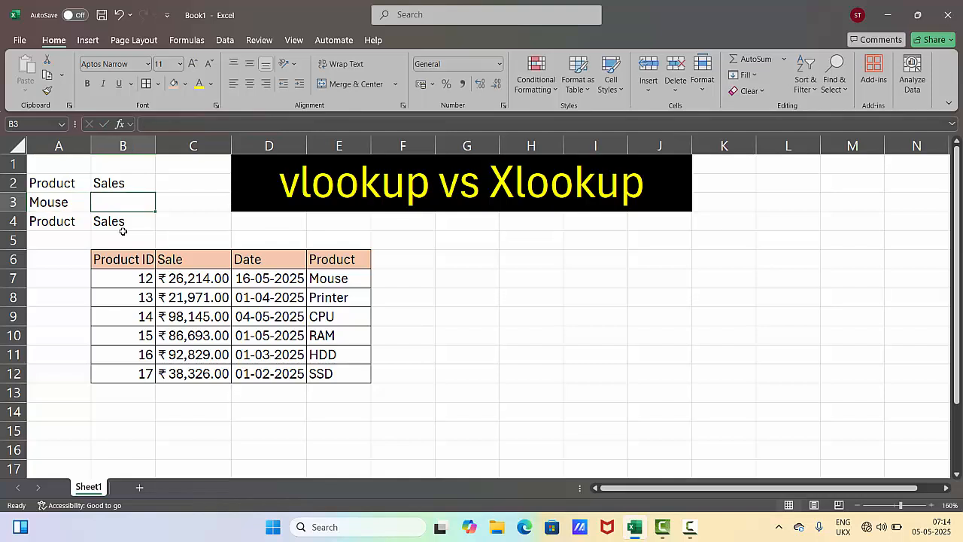
# Step: Try to look up the product's sales in B3 with =VLOOKUP(A3,$B$6:$E$12,2,0)
pyautogui.write('=vloo')
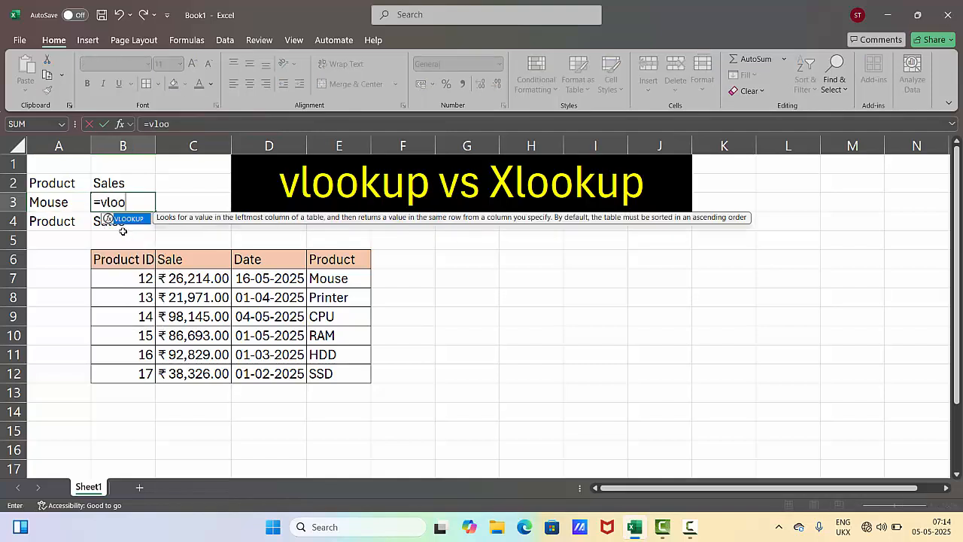
pyautogui.press('Tab')
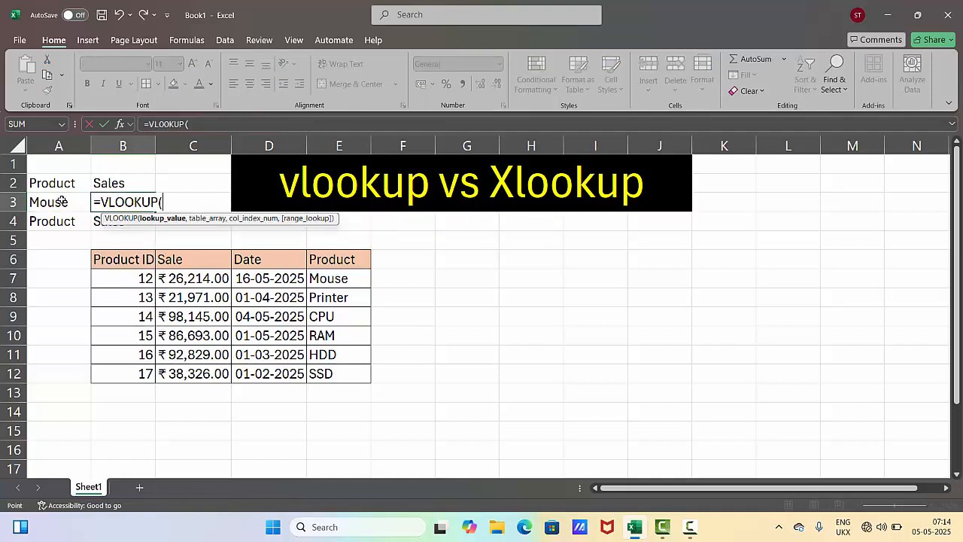
pyautogui.click(61, 202)
pyautogui.write(',')
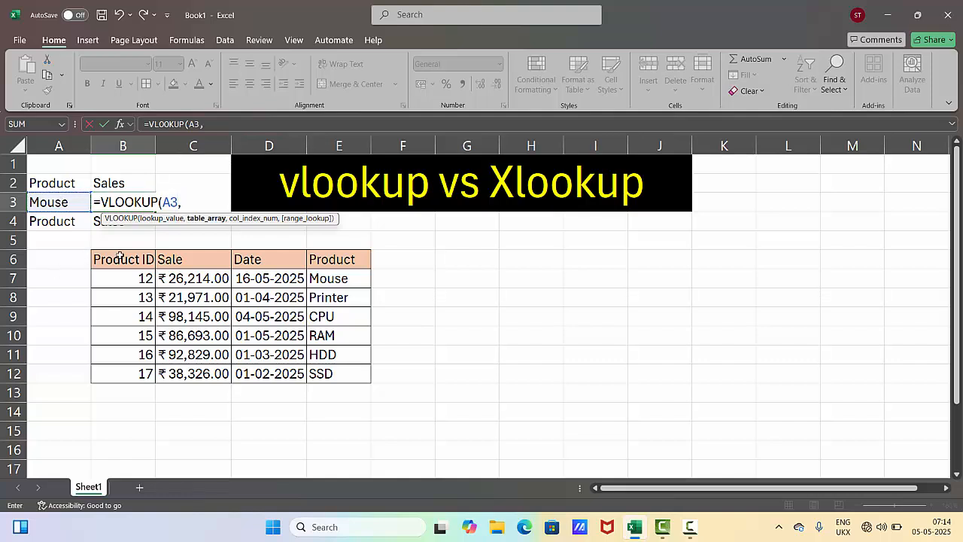
pyautogui.moveTo(119, 255); pyautogui.dragTo(325, 376)
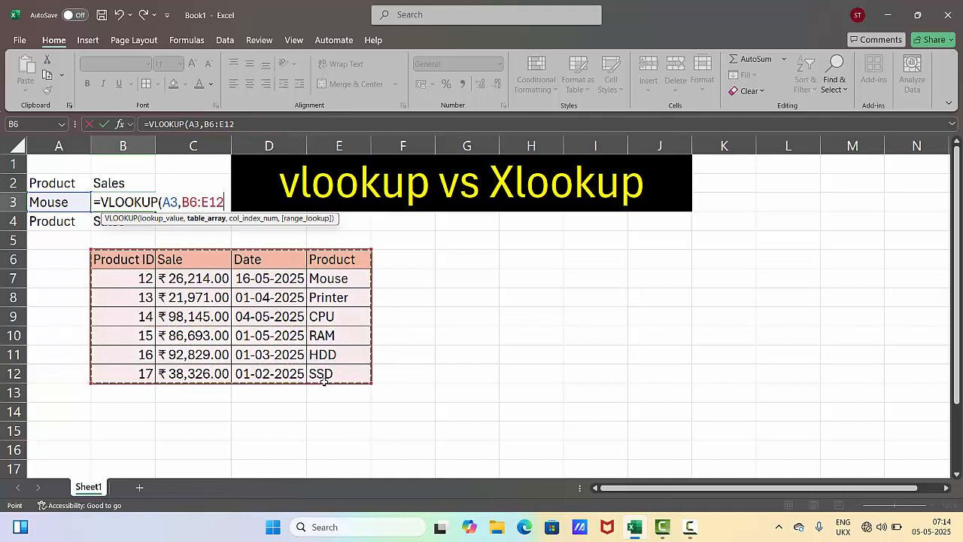
pyautogui.press('F4')
pyautogui.write(',')
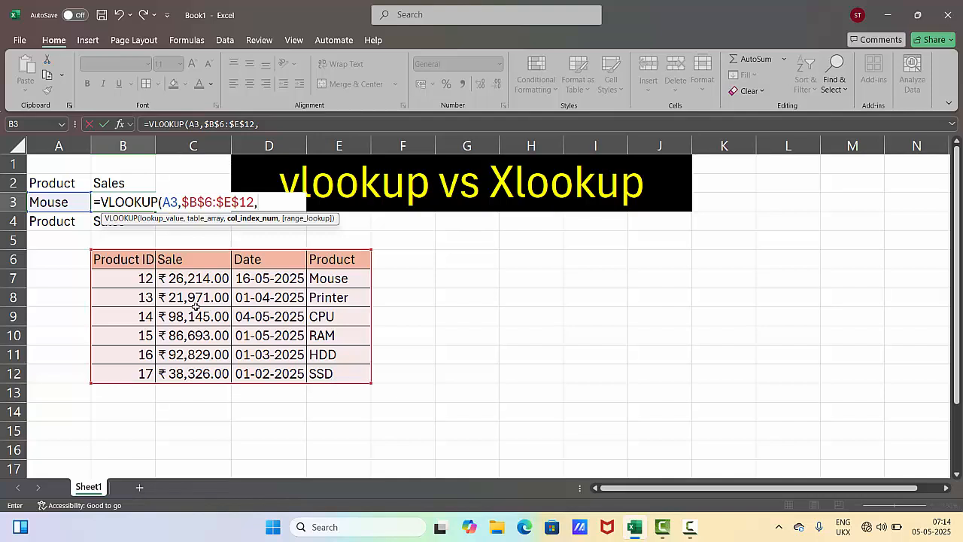
pyautogui.write('2')
pyautogui.write(',0)')
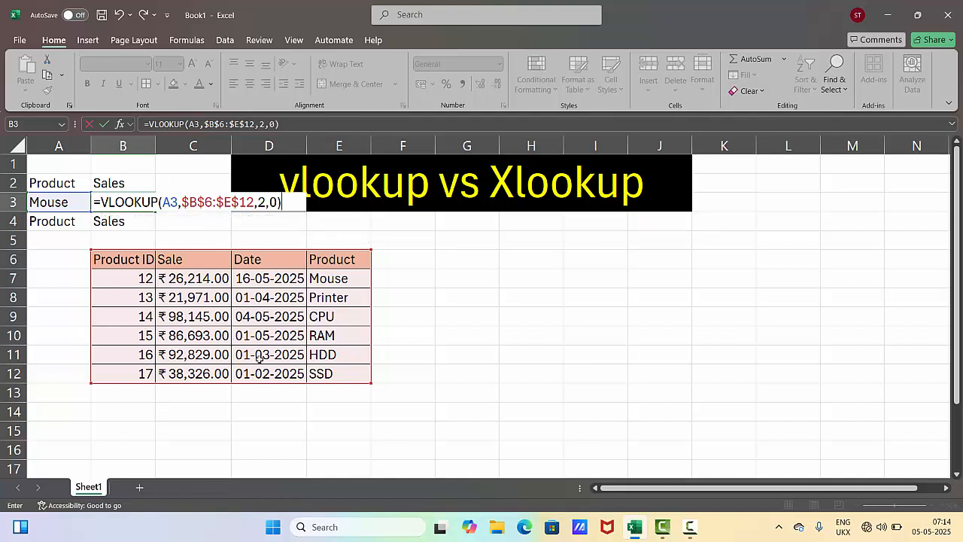
pyautogui.press('Return')
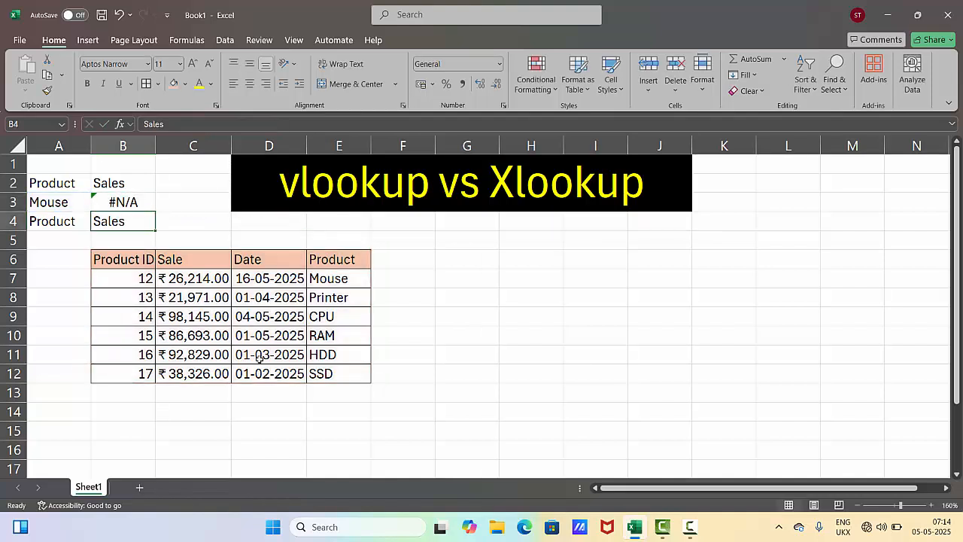
# Step: Clear the VLOOKUP formula from B3 and the product name from A3
pyautogui.click(139, 206)
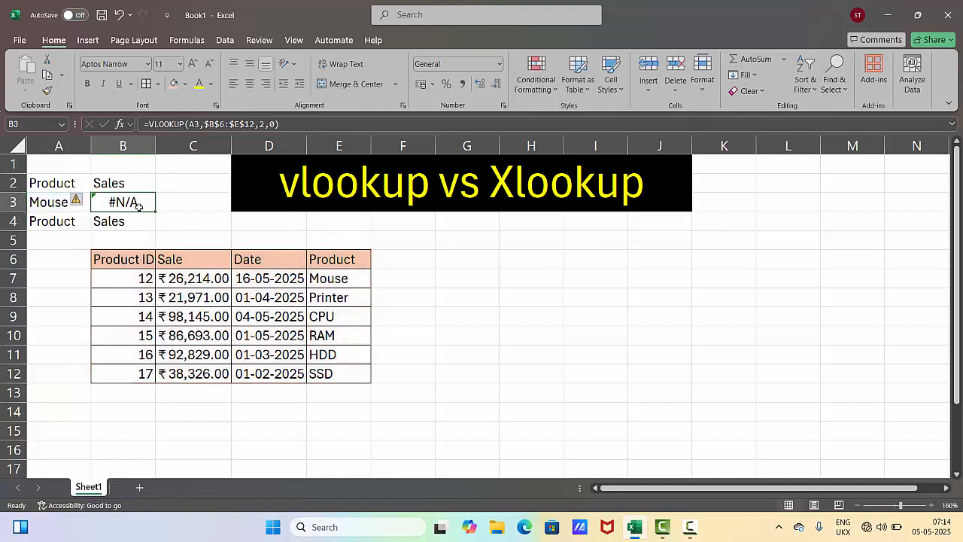
pyautogui.press('BackSpace')
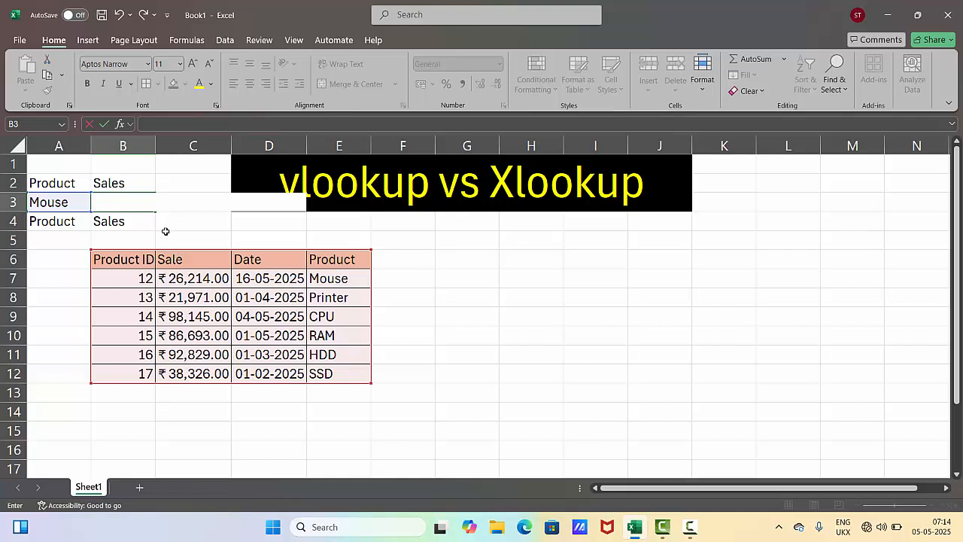
pyautogui.click(165, 231)
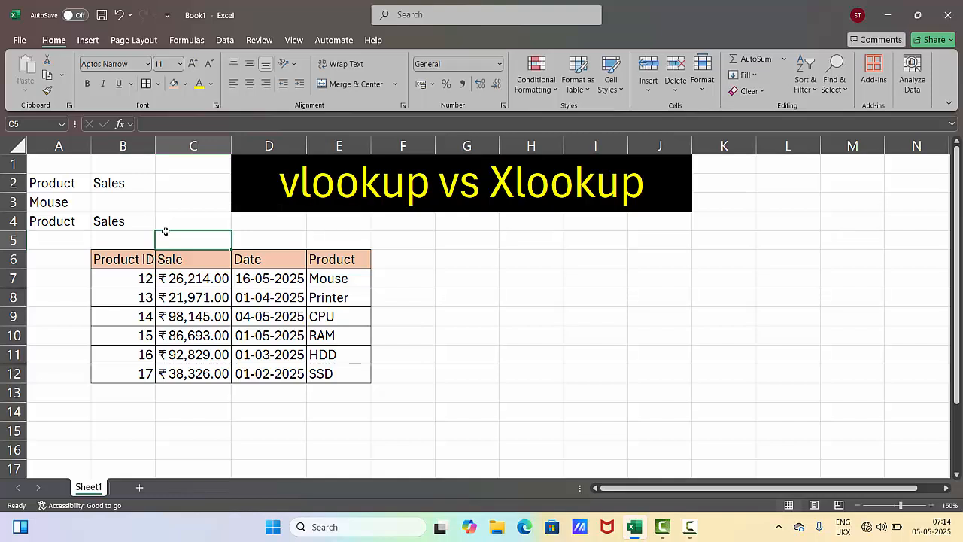
pyautogui.click(67, 206)
pyautogui.press('BackSpace')
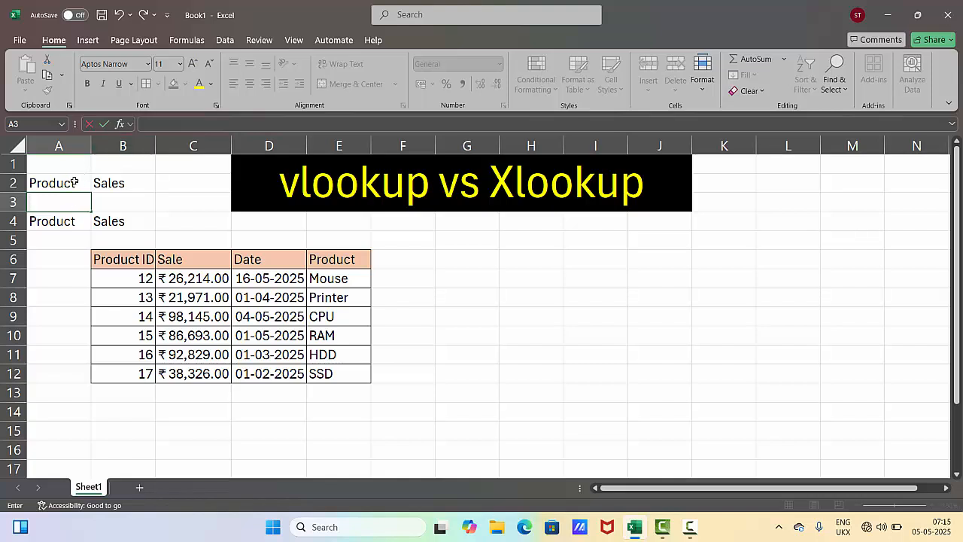
# Step: Change the heading in cell A2 to Product ID
pyautogui.click(74, 182)
pyautogui.doubleClick(75, 181)
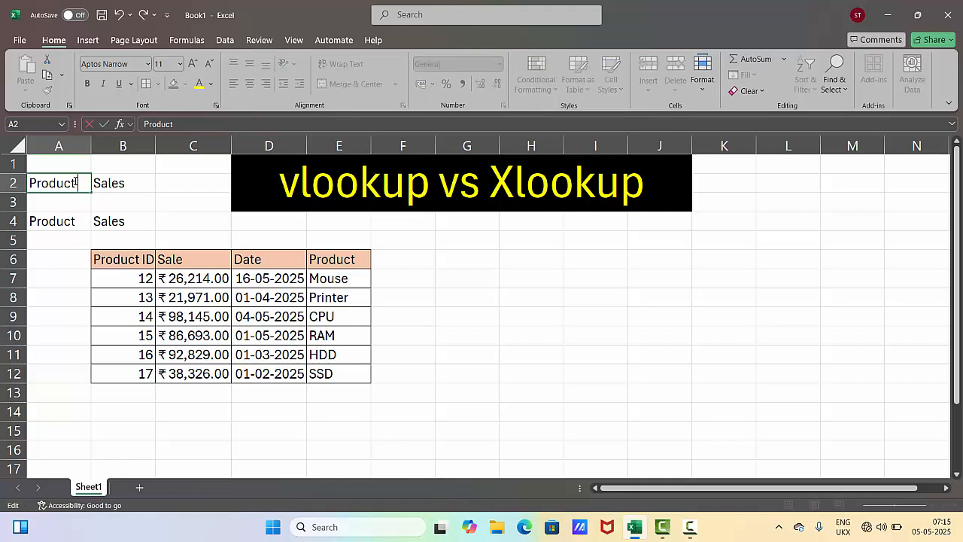
pyautogui.write('ID')
pyautogui.press('Return')
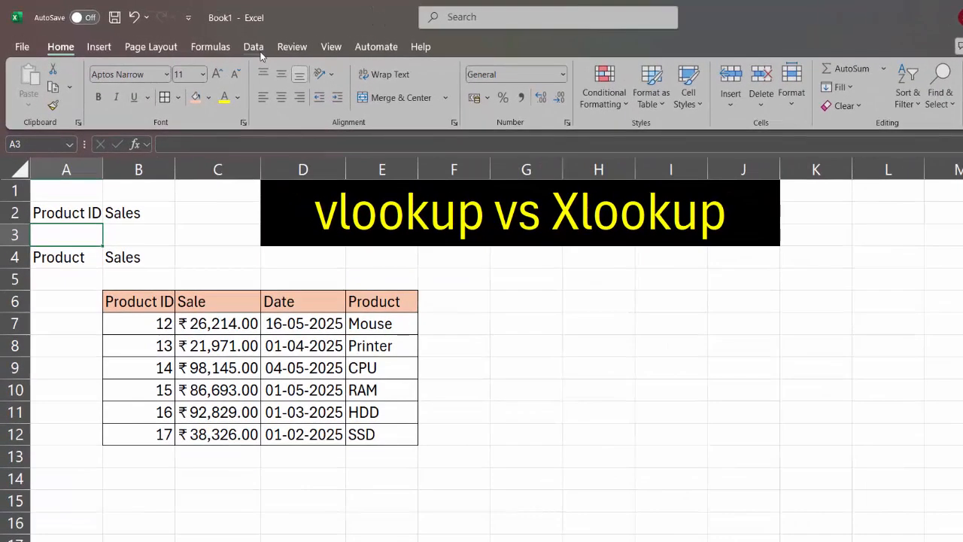
# Step: Add list data validation to A3 using the product IDs in B7:B12 as source, and choose 15 from the list
pyautogui.click(261, 51)
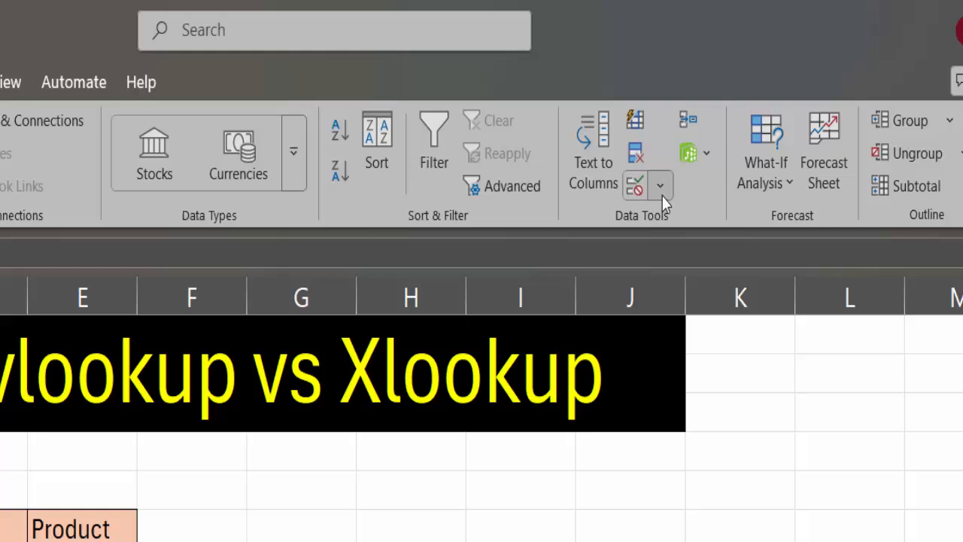
pyautogui.click(661, 188)
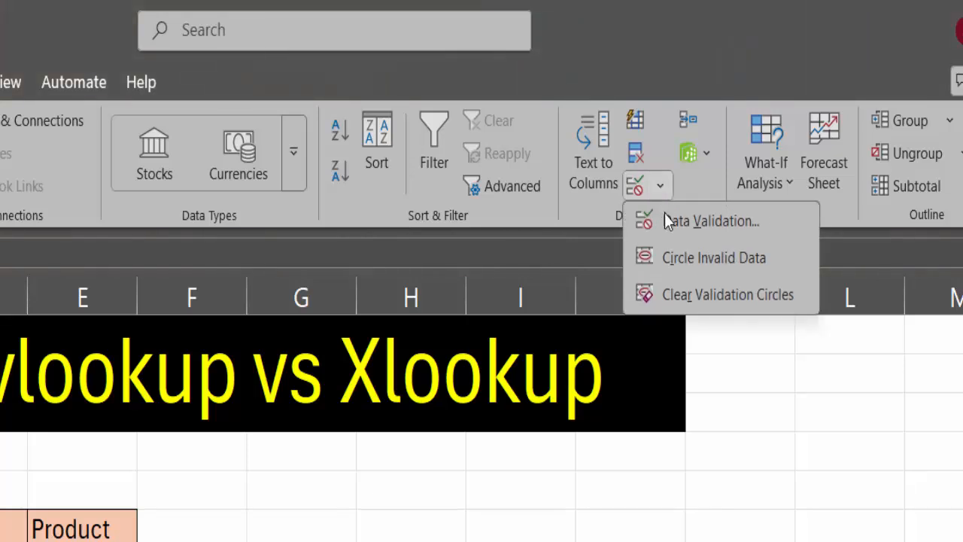
pyautogui.click(669, 221)
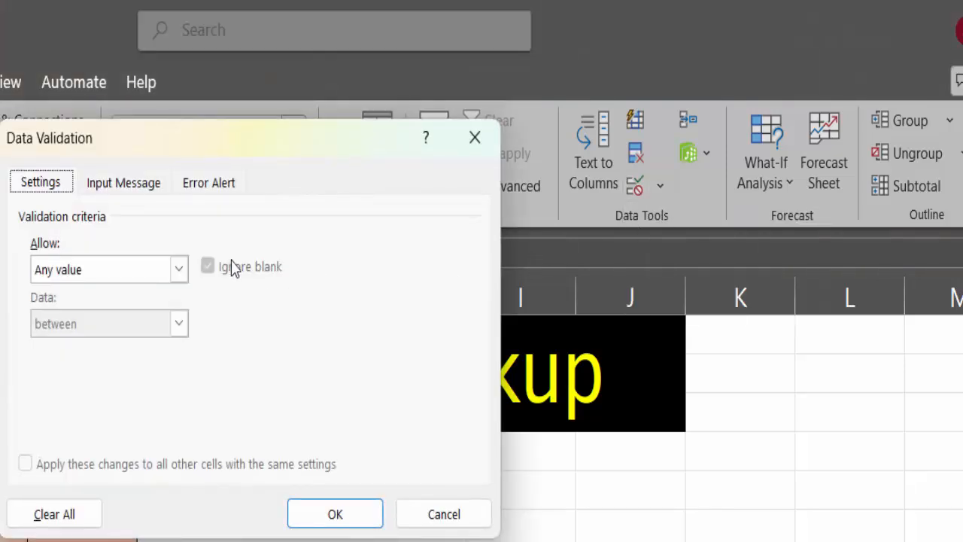
pyautogui.click(178, 270)
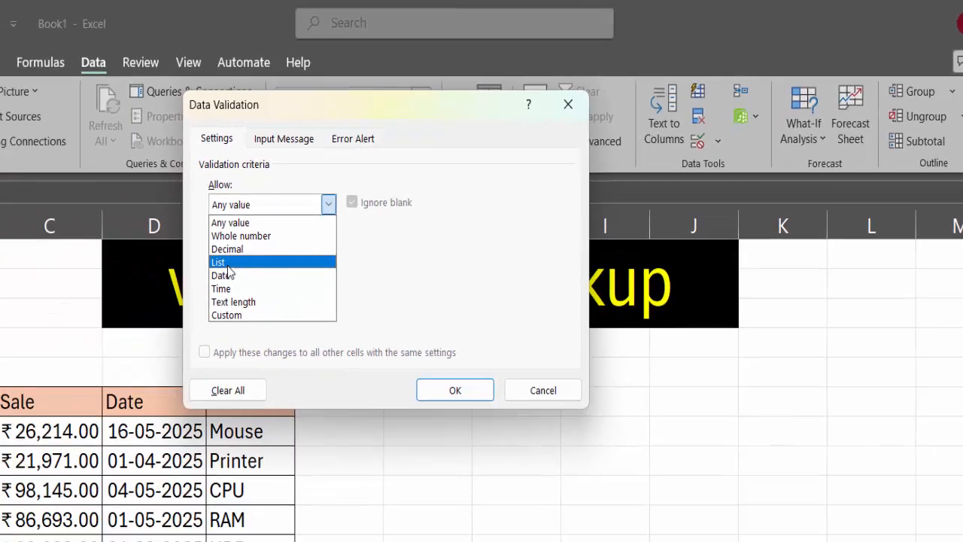
pyautogui.click(42, 345)
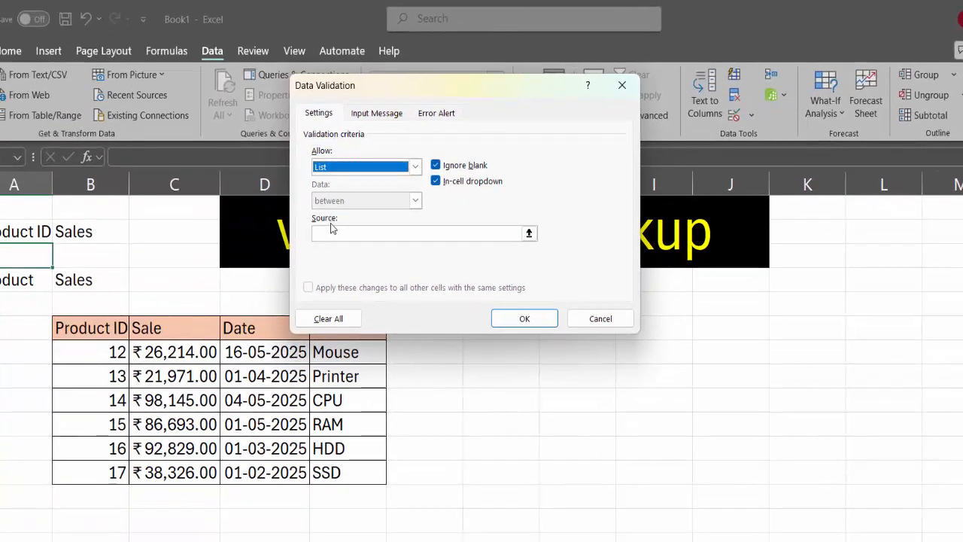
pyautogui.click(333, 234)
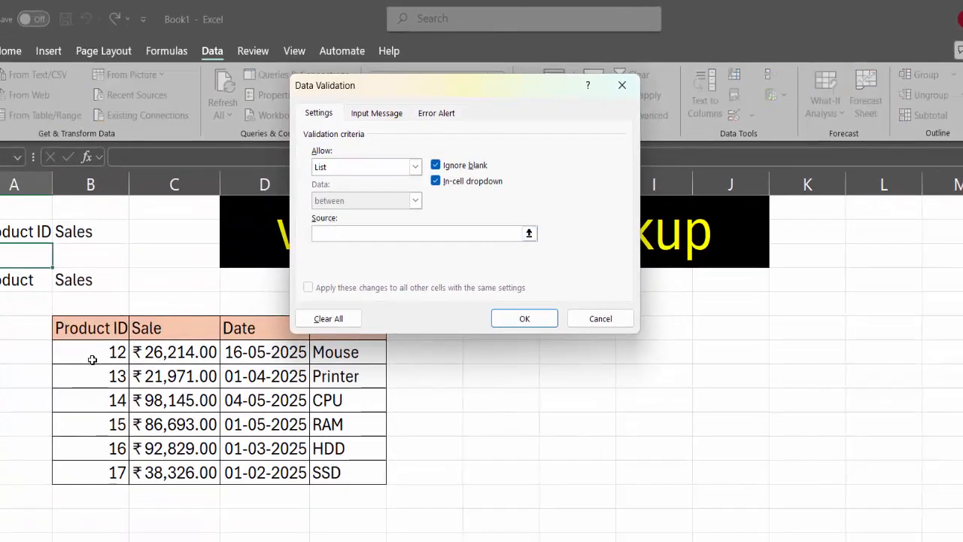
pyautogui.moveTo(94, 352); pyautogui.dragTo(108, 471)
pyautogui.press('Return')
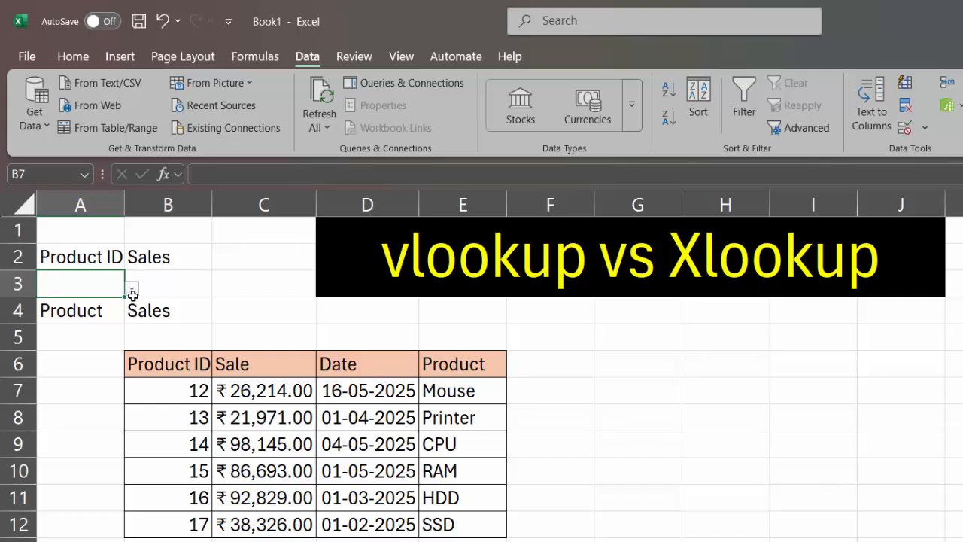
pyautogui.click(132, 288)
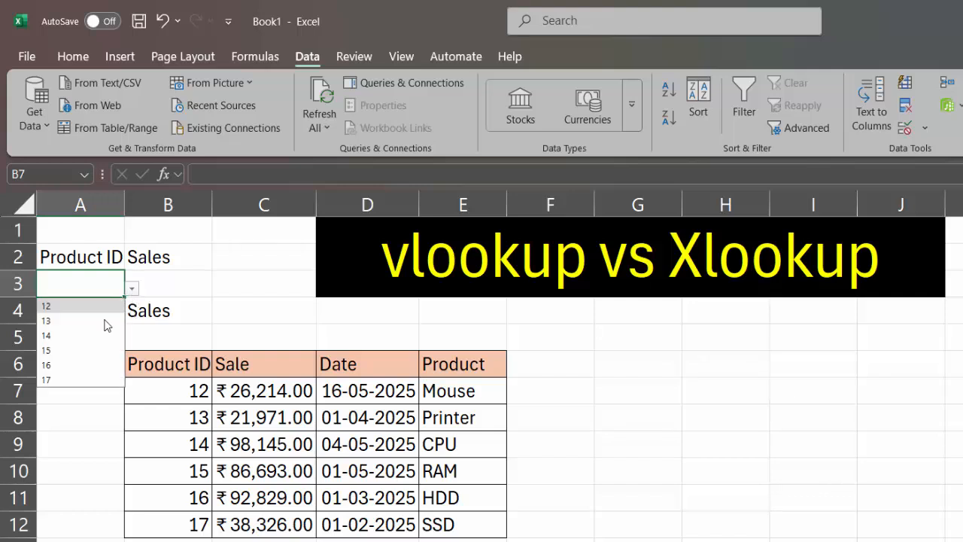
pyautogui.click(75, 353)
# Step: Enter =VLOOKUP(A3,$B$6:$E$12,2,0) in B3 to retrieve the sales for the selected product ID with an exact match
pyautogui.click(167, 289)
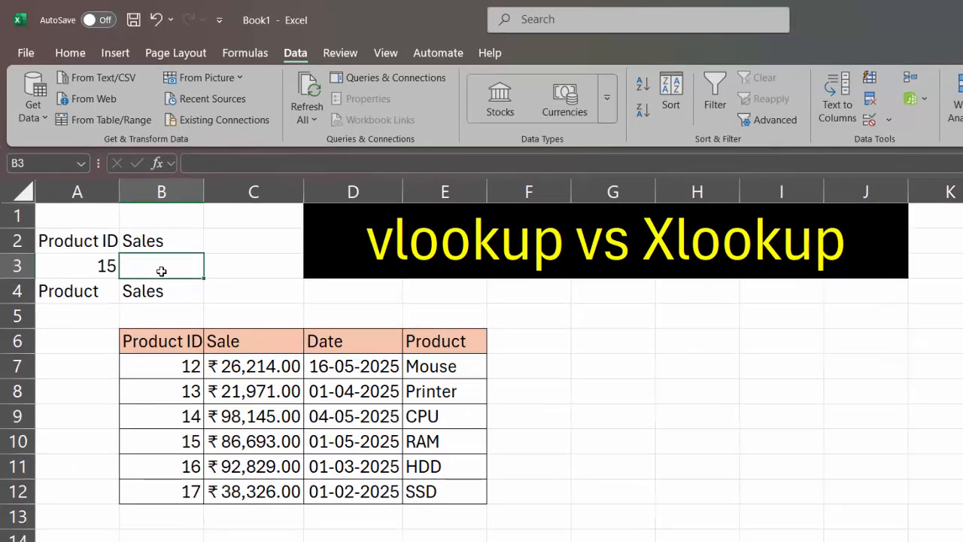
pyautogui.write('=v')
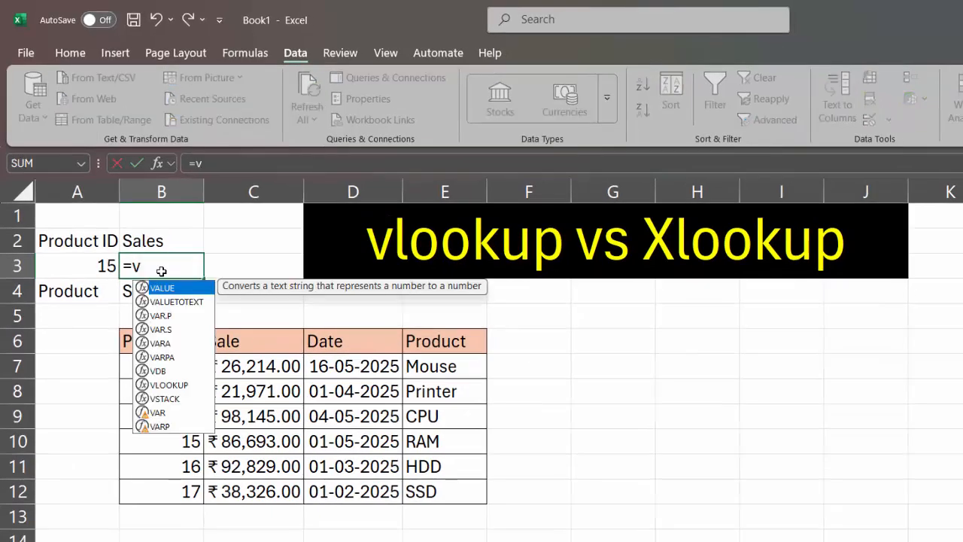
pyautogui.write('loo')
pyautogui.press('Tab')
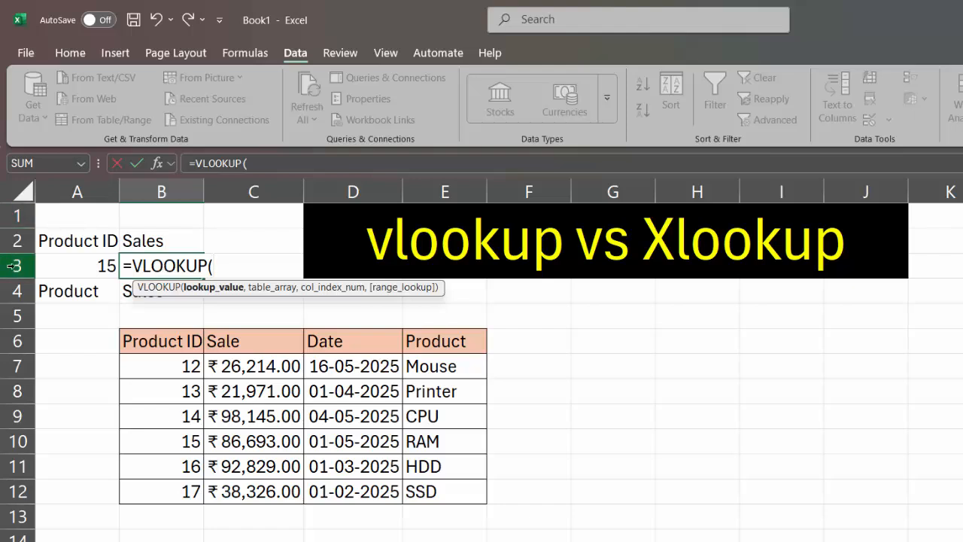
pyautogui.click(56, 273)
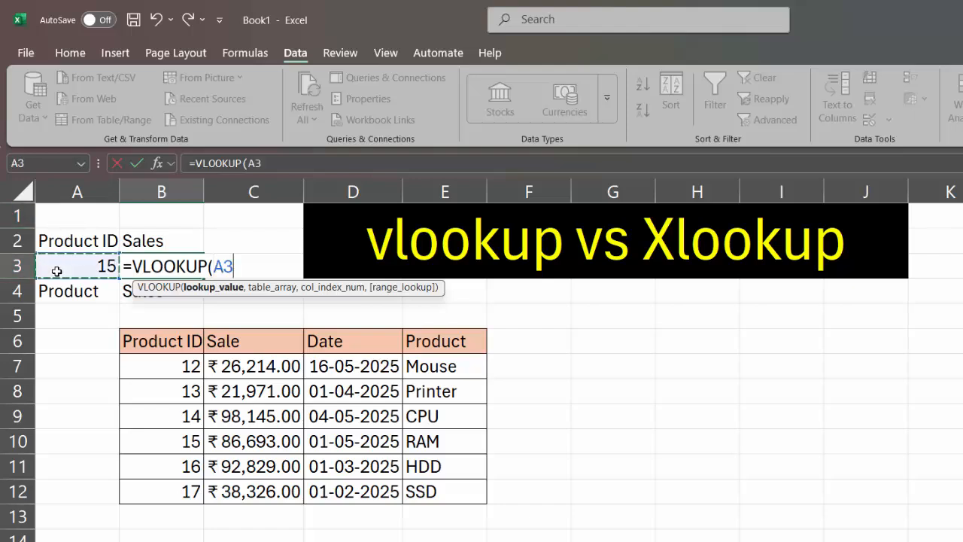
pyautogui.write(',')
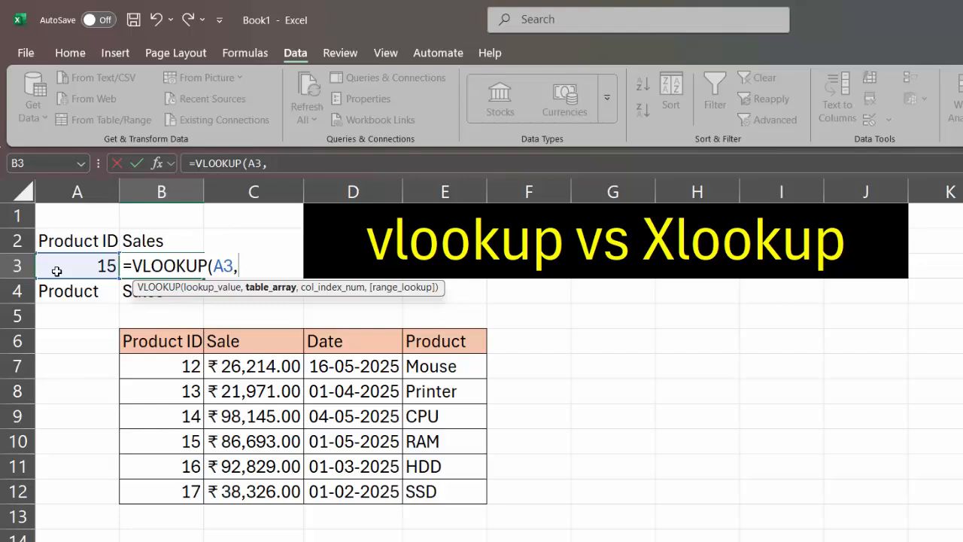
pyautogui.moveTo(150, 340); pyautogui.dragTo(418, 486)
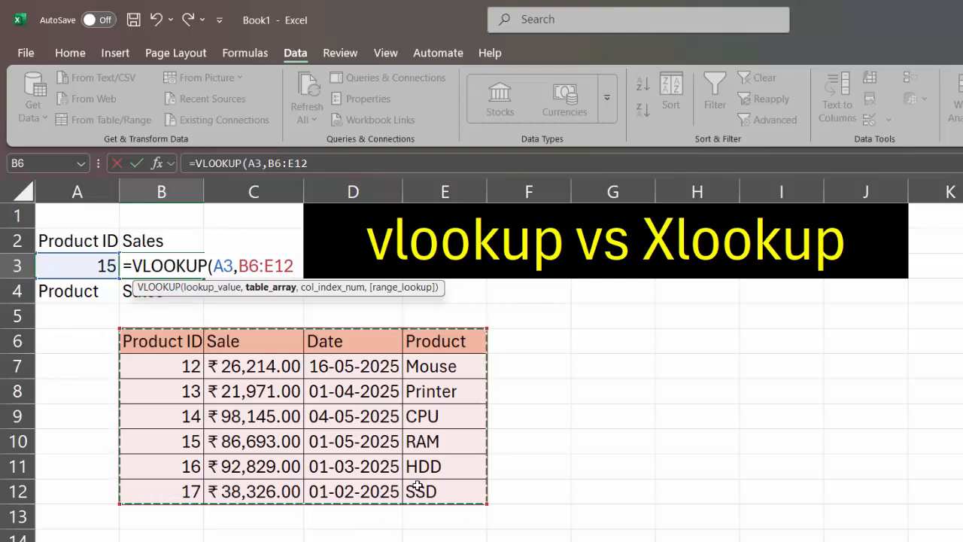
pyautogui.press('F4')
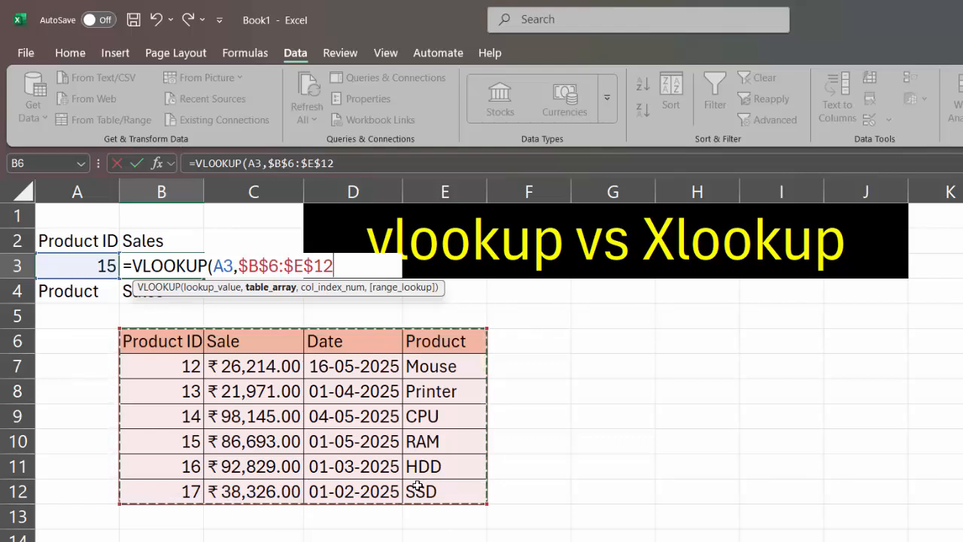
pyautogui.write(',')
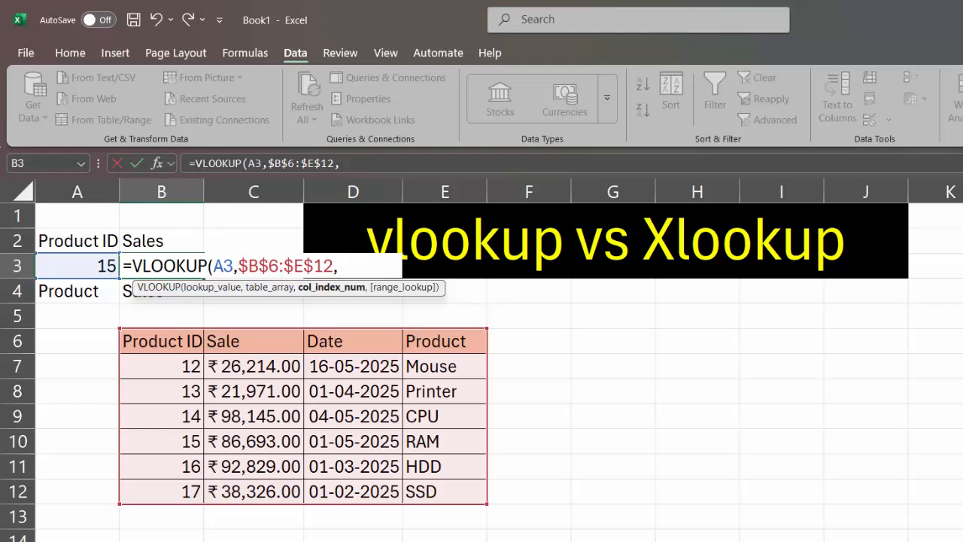
pyautogui.write('2,')
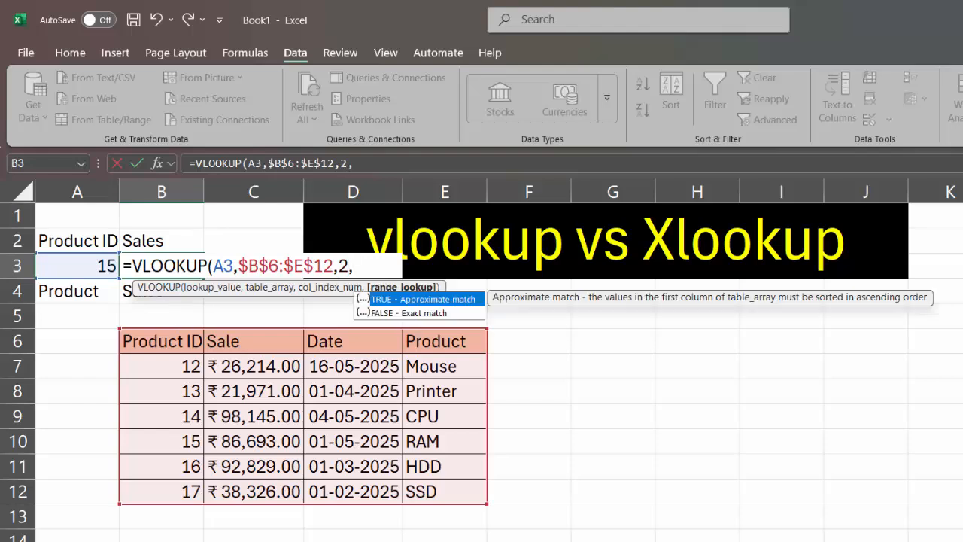
pyautogui.write('0')
pyautogui.write(')')
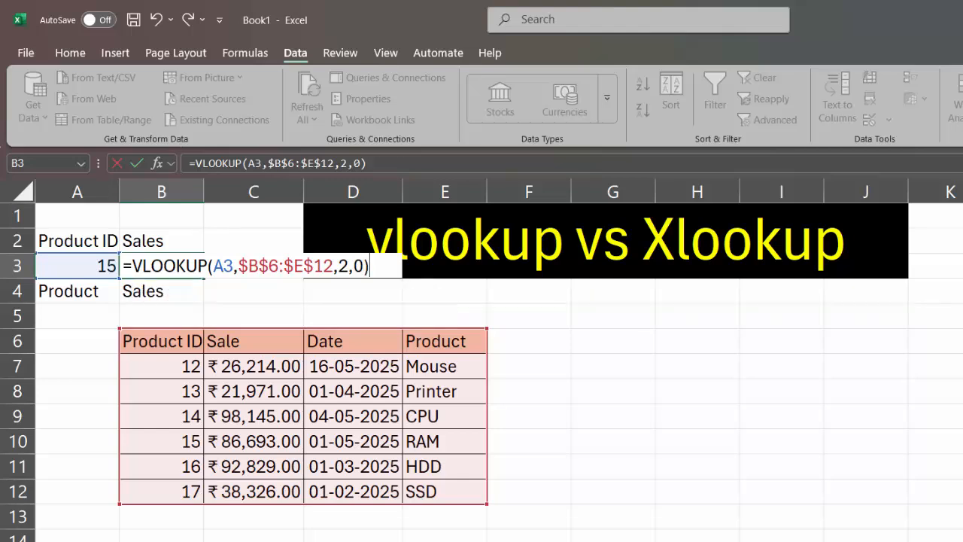
pyautogui.press('Return')
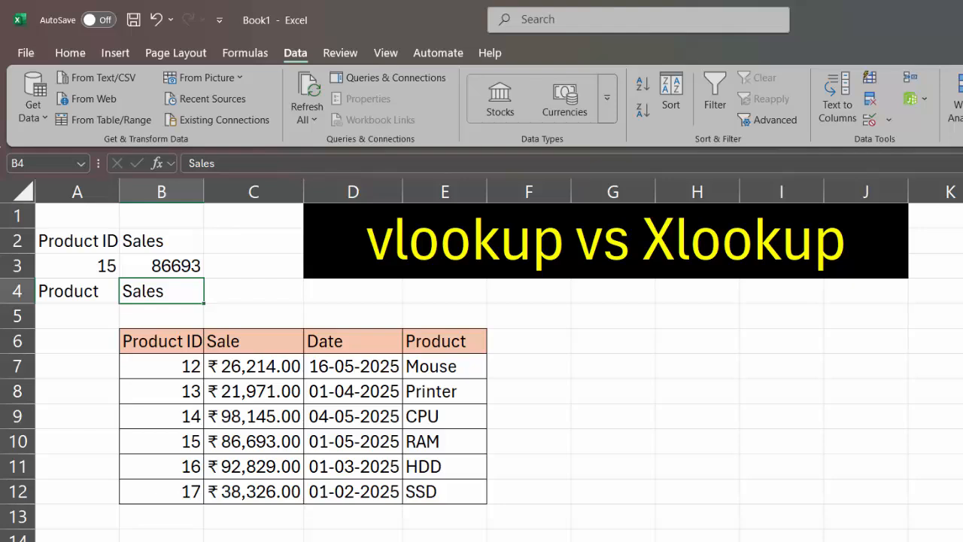
# Step: Highlight the sale amount of product ID 15 in cell C10 with yellow fill
pyautogui.click(94, 261)
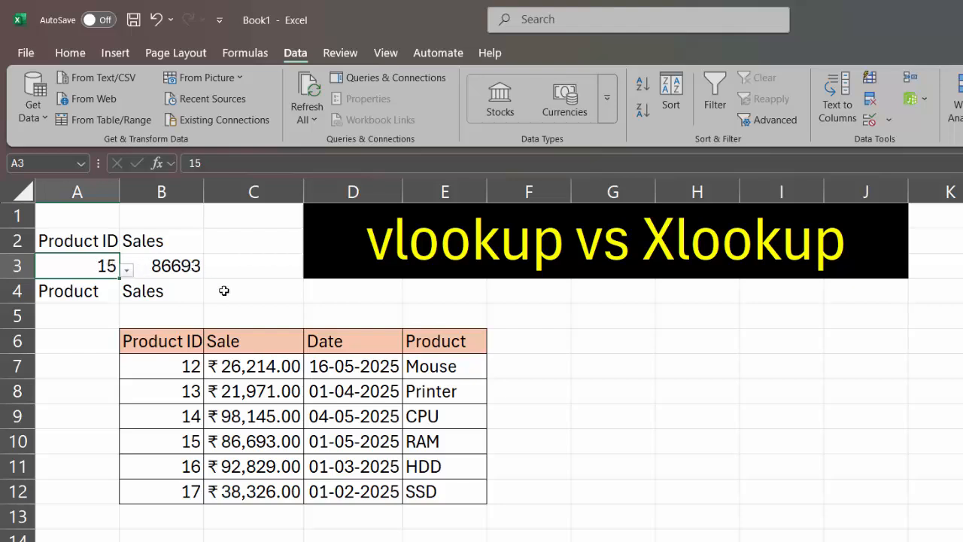
pyautogui.click(279, 444)
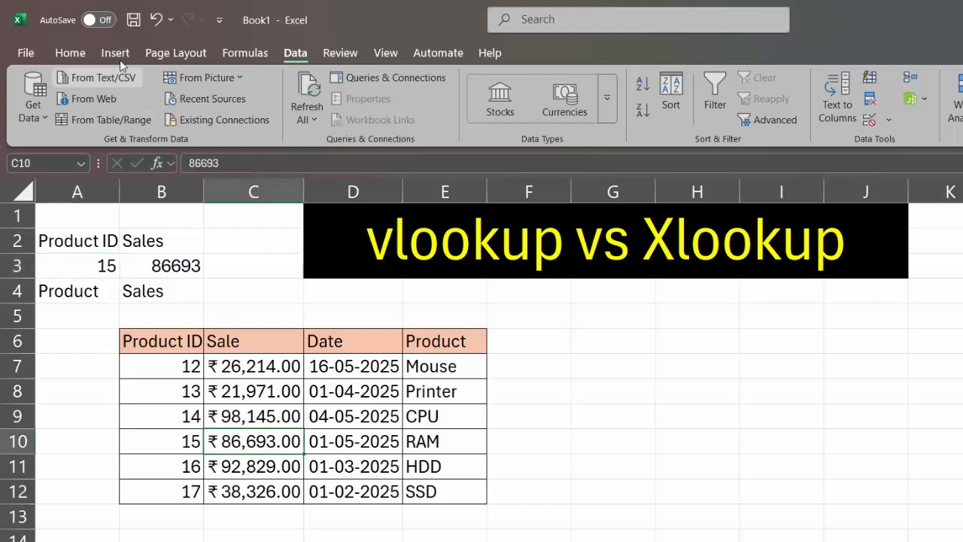
pyautogui.click(75, 57)
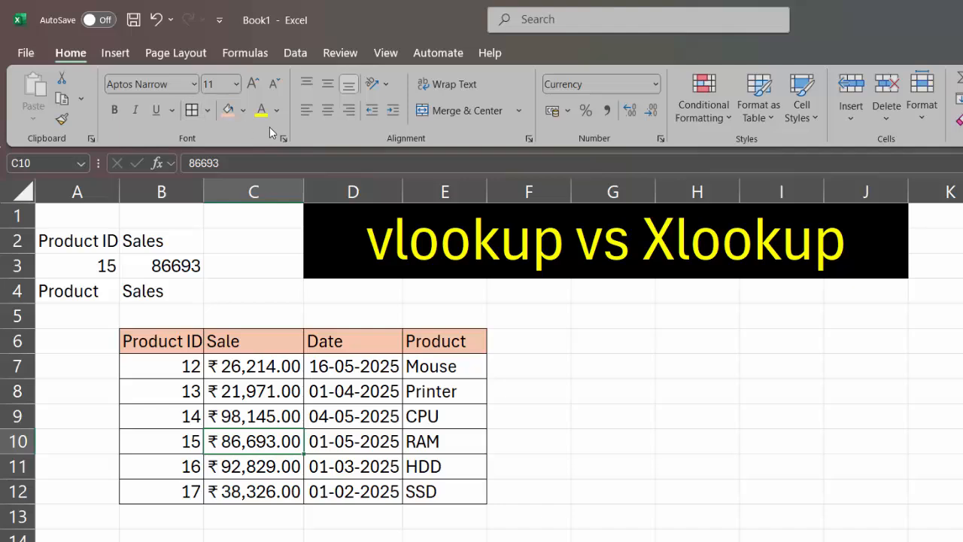
pyautogui.click(243, 110)
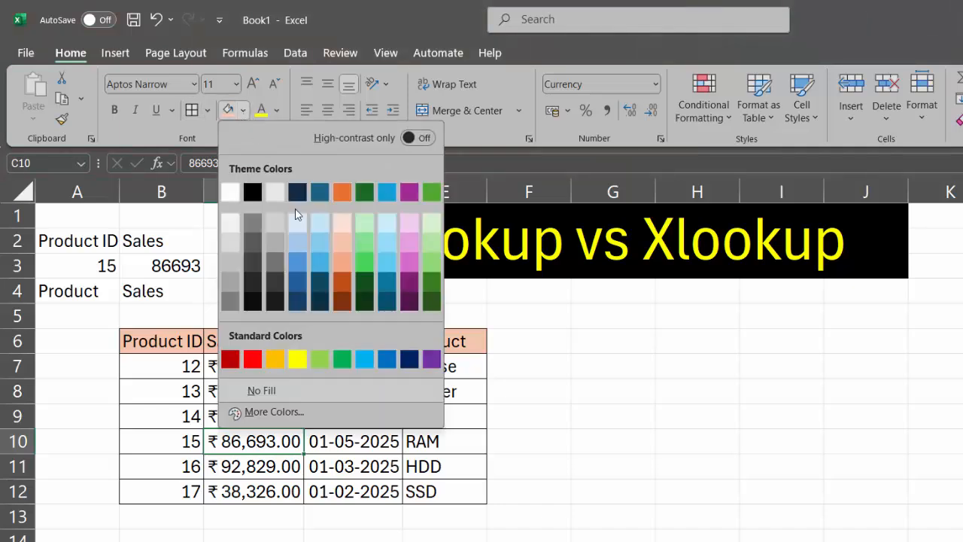
pyautogui.click(297, 359)
pyautogui.click(564, 424)
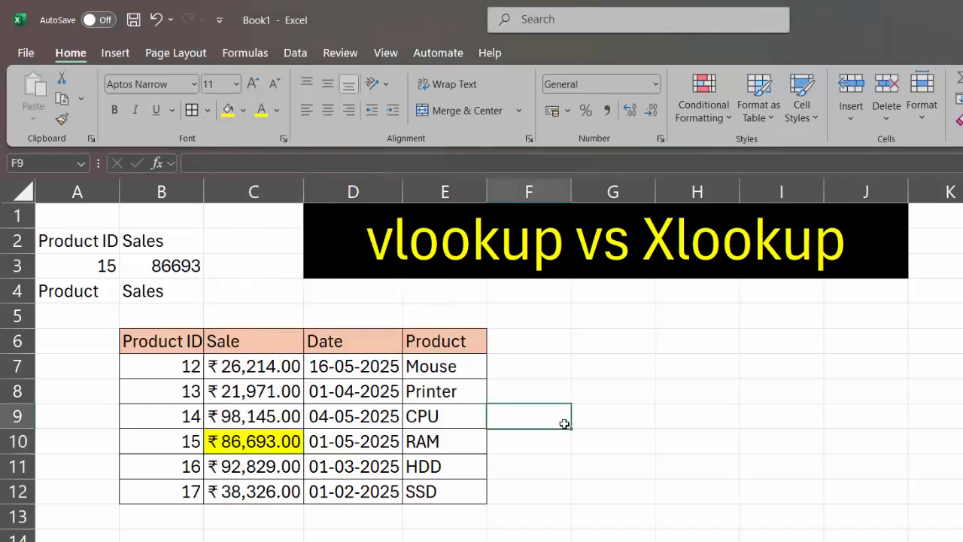
# Step: Choose product ID 14 from the validation list in A3
pyautogui.click(183, 444)
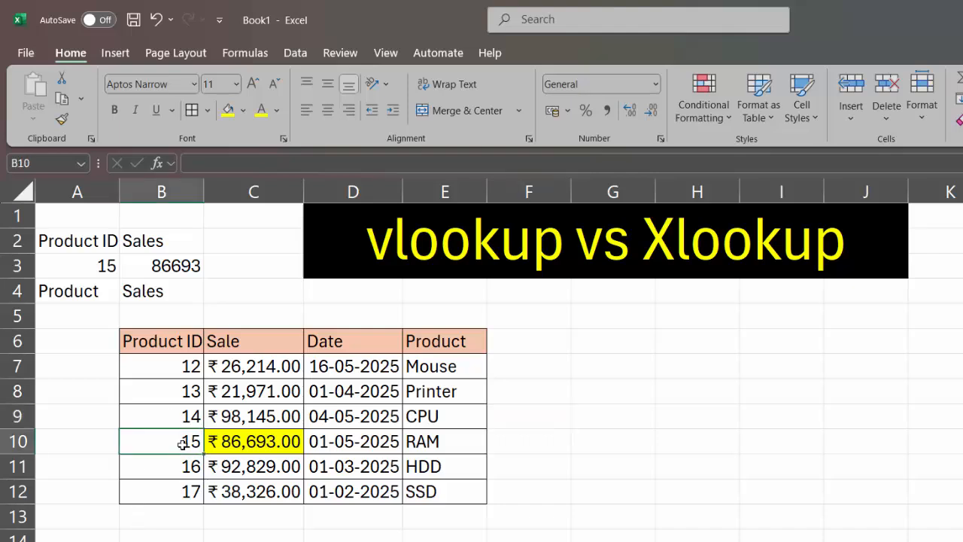
pyautogui.click(90, 265)
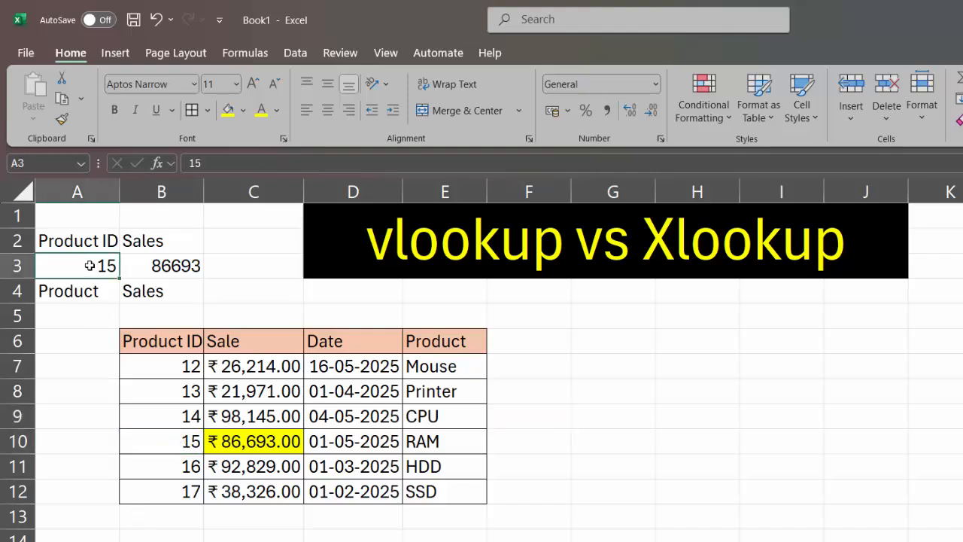
pyautogui.click(126, 271)
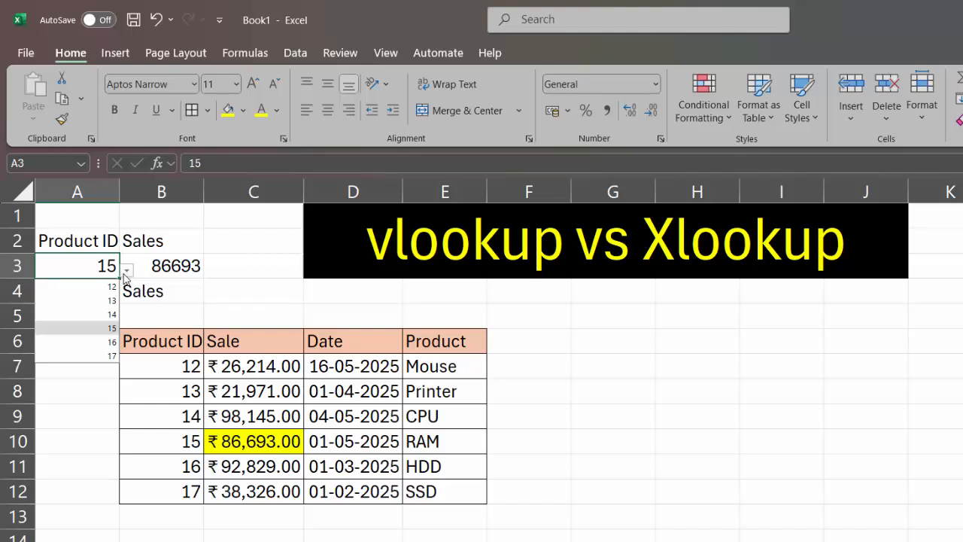
pyautogui.click(107, 314)
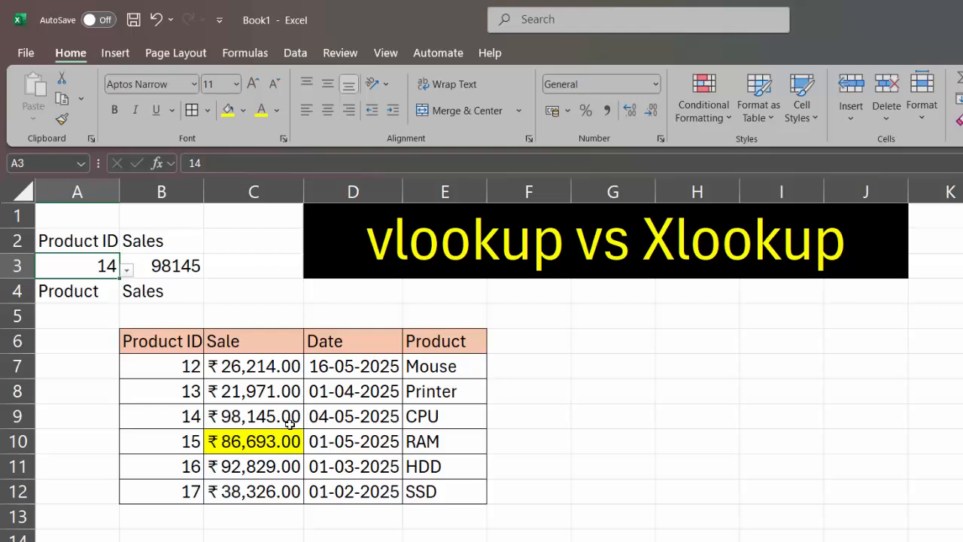
pyautogui.click(90, 306)
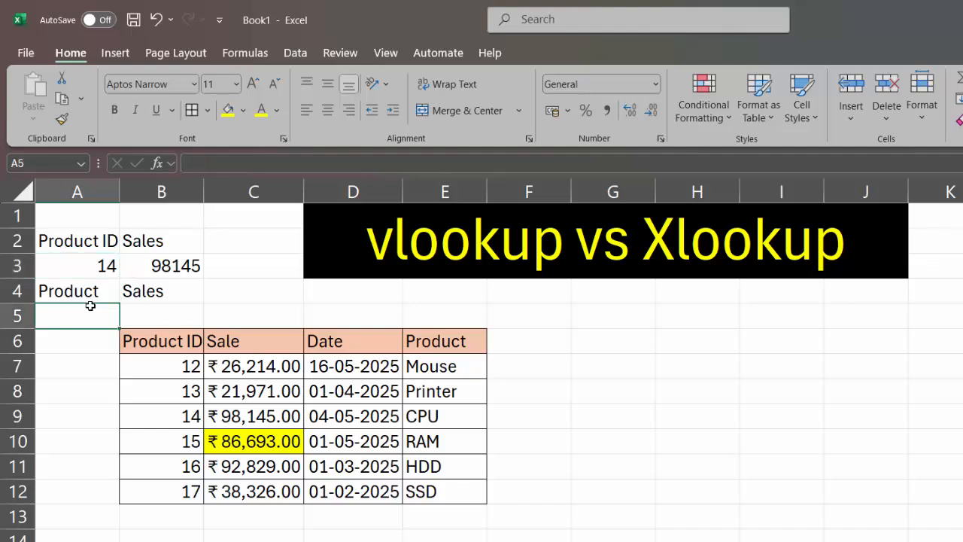
pyautogui.write('=x')
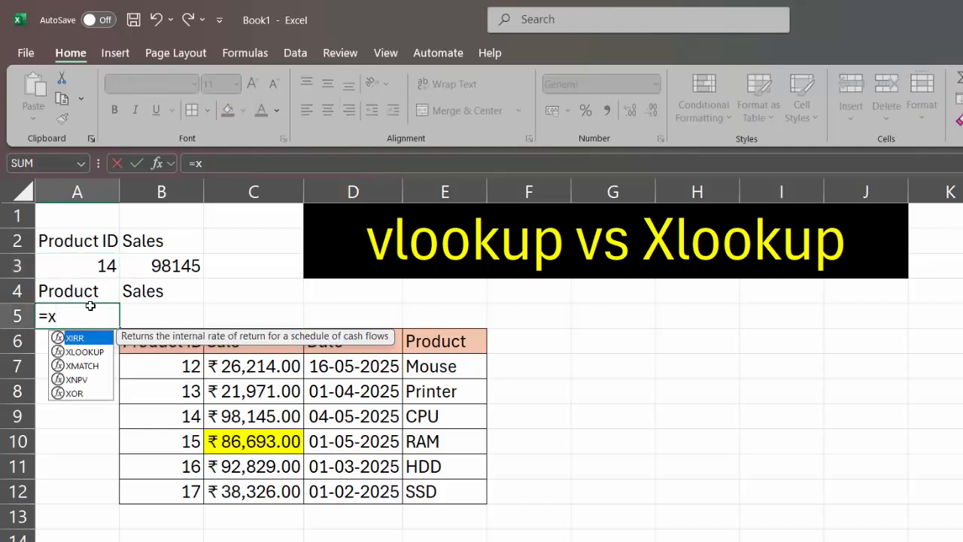
pyautogui.press('BackSpace')
pyautogui.press('BackSpace')
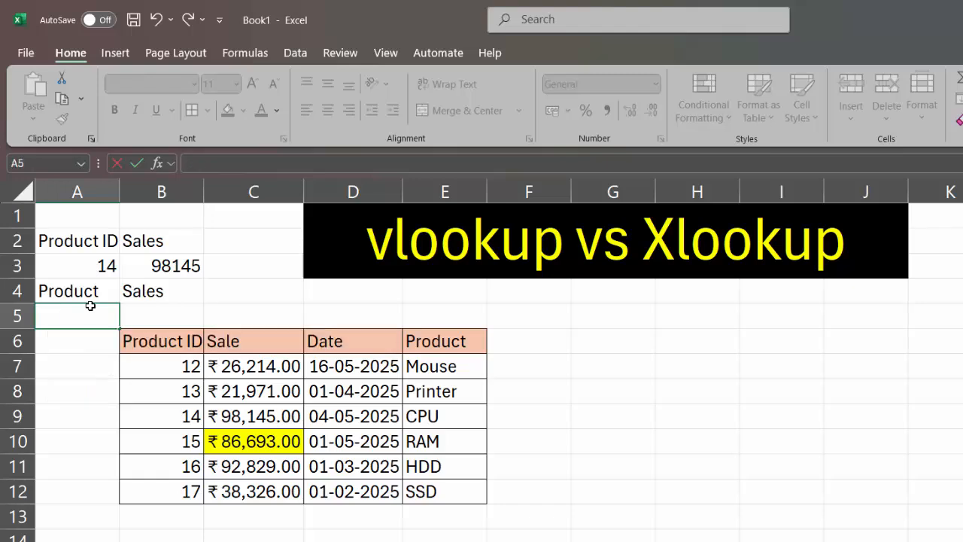
pyautogui.press('Escape')
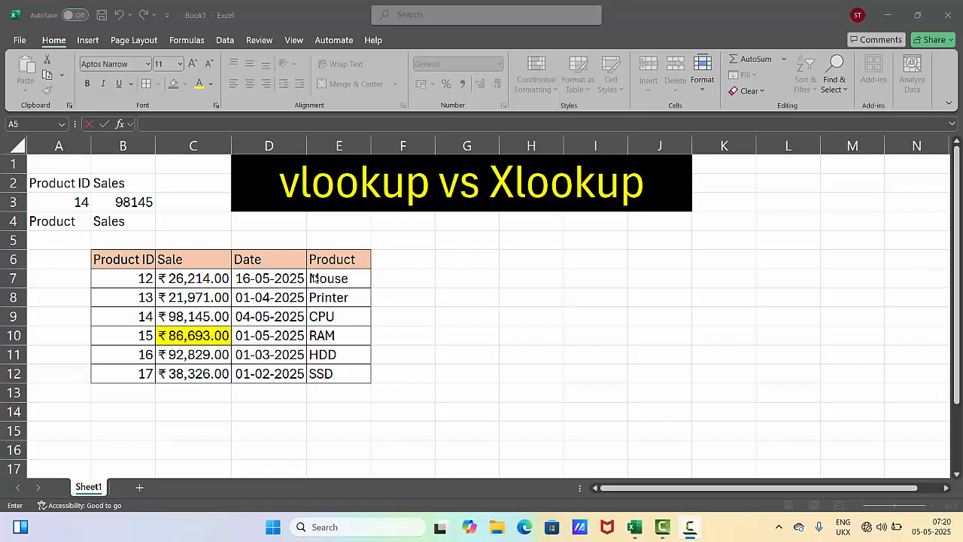
pyautogui.press('Escape')
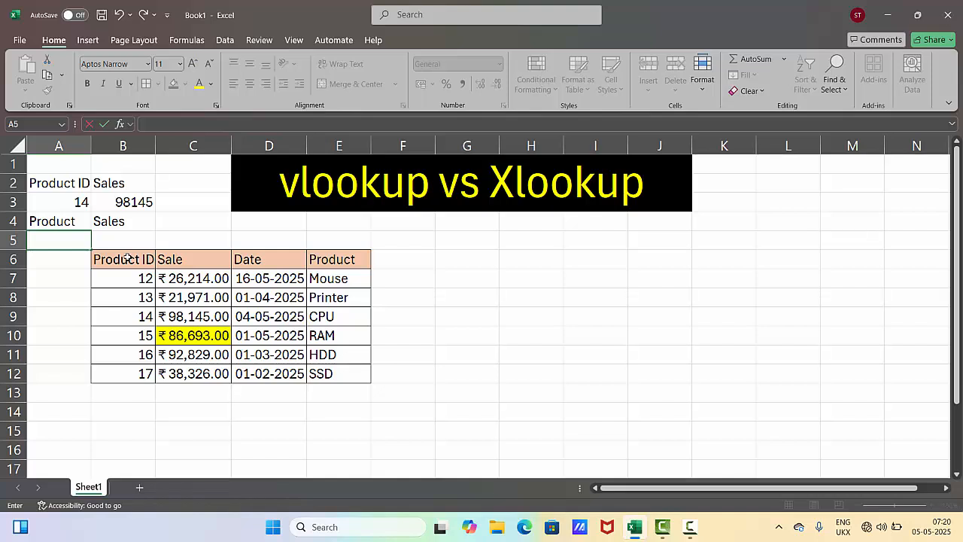
pyautogui.click(128, 258)
pyautogui.moveTo(128, 258); pyautogui.dragTo(341, 373)
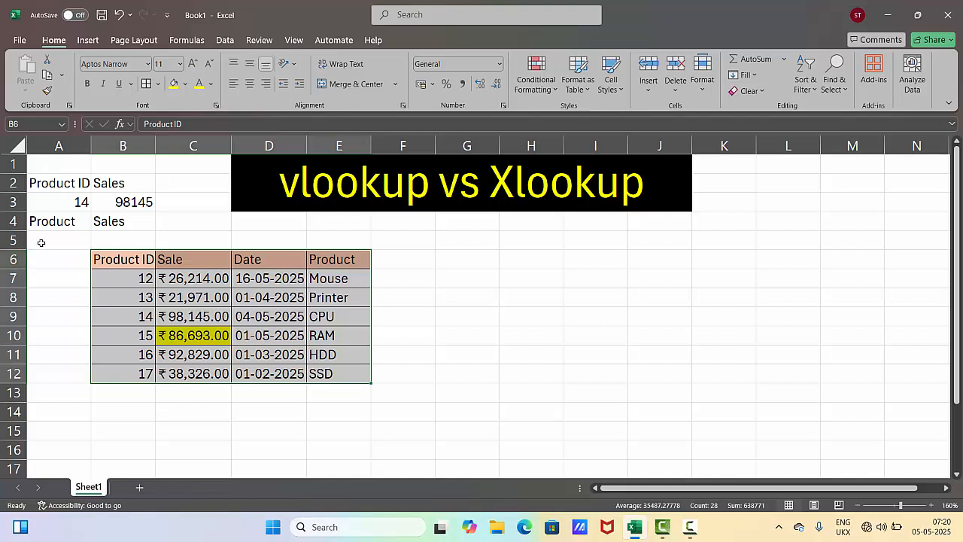
pyautogui.click(67, 234)
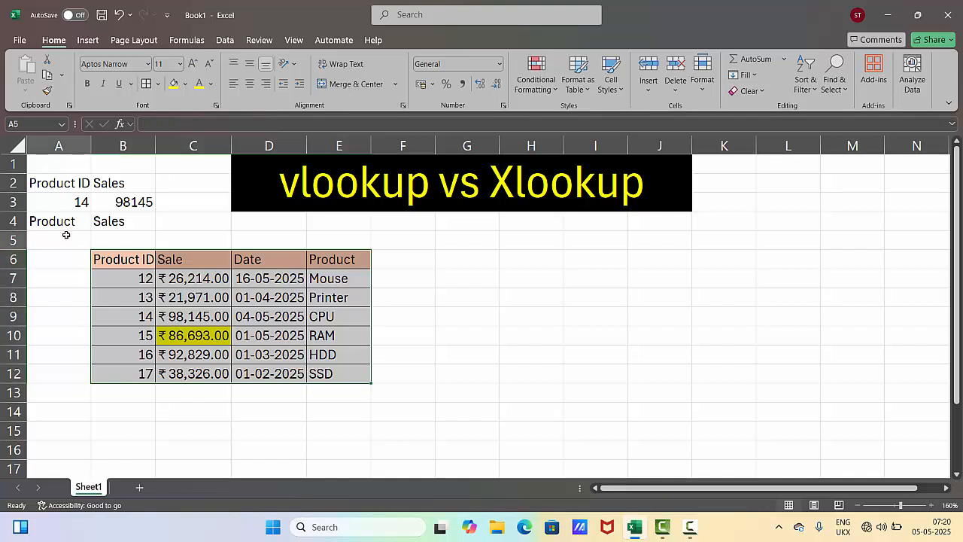
pyautogui.click(107, 259)
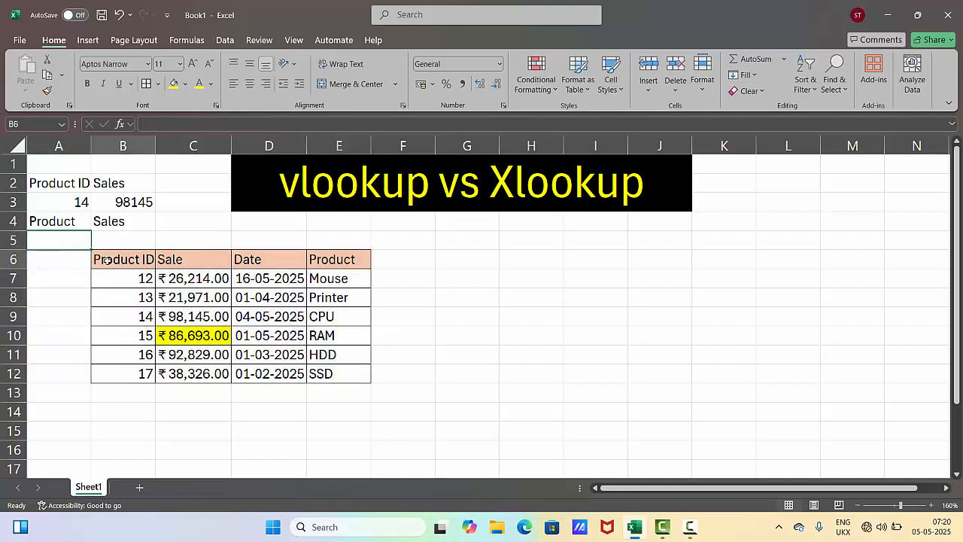
pyautogui.click(318, 259)
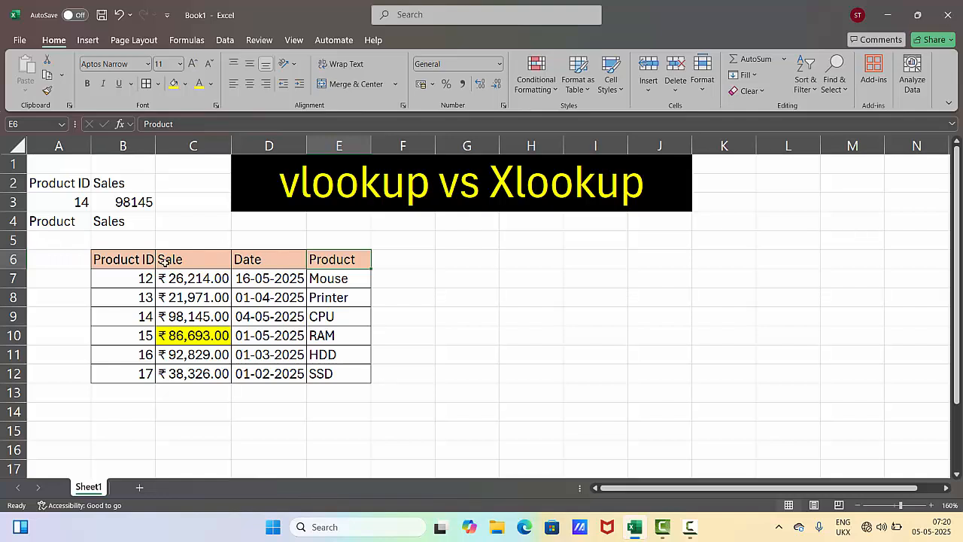
pyautogui.click(66, 240)
pyautogui.write('=')
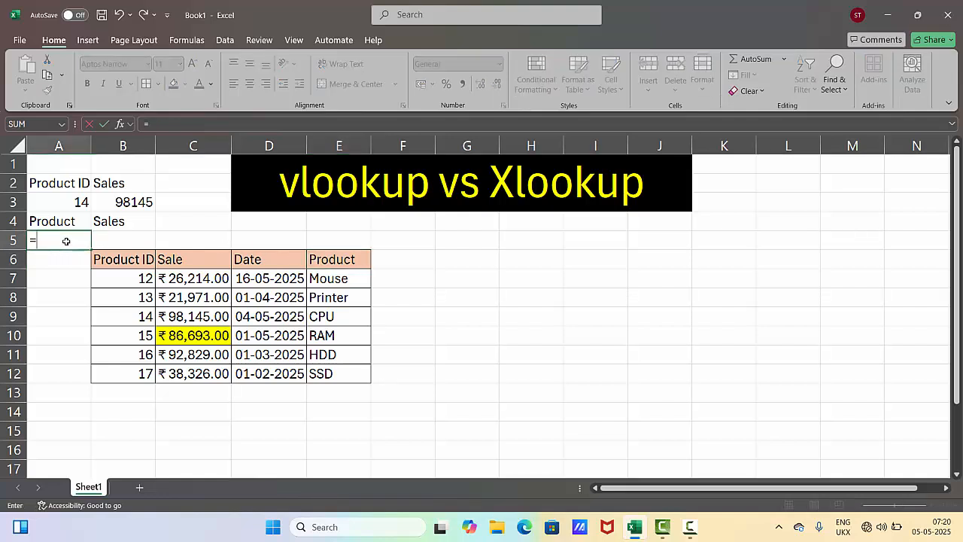
pyautogui.write('xloo')
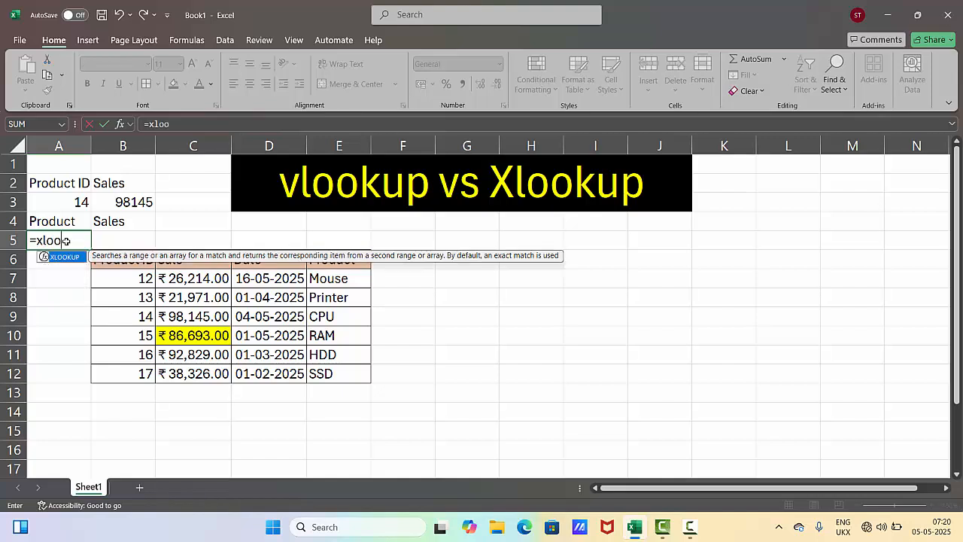
pyautogui.press('Tab')
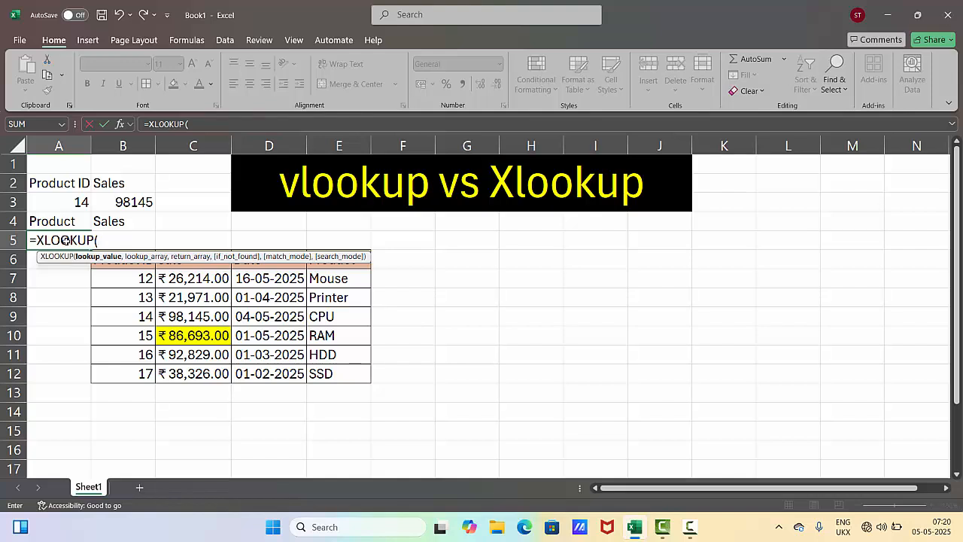
pyautogui.press('BackSpace')
pyautogui.press('BackSpace')
pyautogui.press('BackSpace')
pyautogui.press('BackSpace')
pyautogui.press('BackSpace')
pyautogui.press('BackSpace')
pyautogui.press('BackSpace')
pyautogui.press('BackSpace')
pyautogui.press('BackSpace')
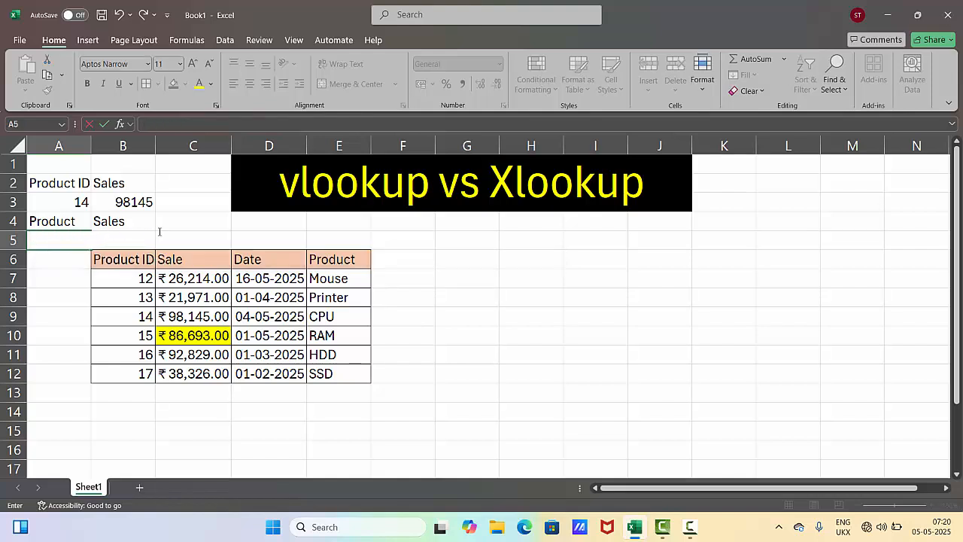
pyautogui.click(184, 224)
pyautogui.click(140, 243)
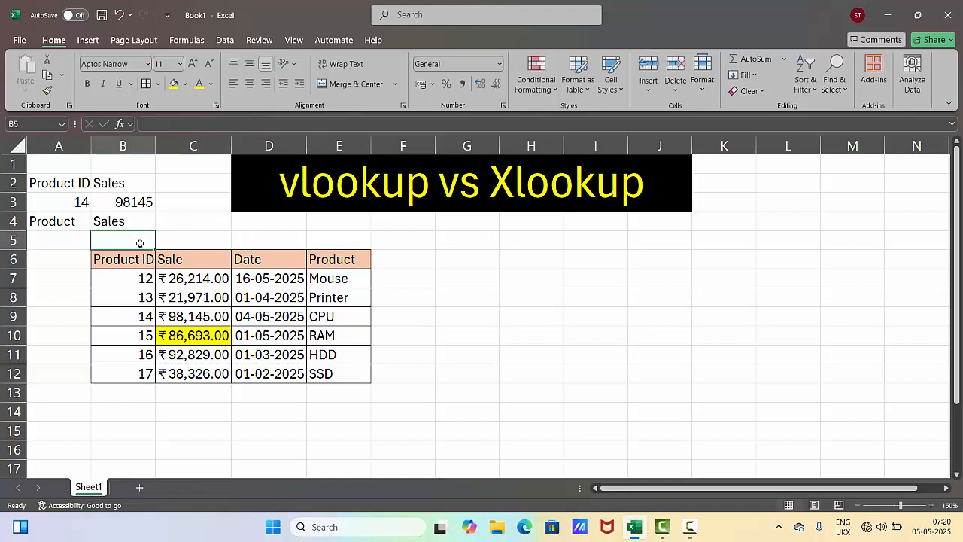
pyautogui.click(178, 247)
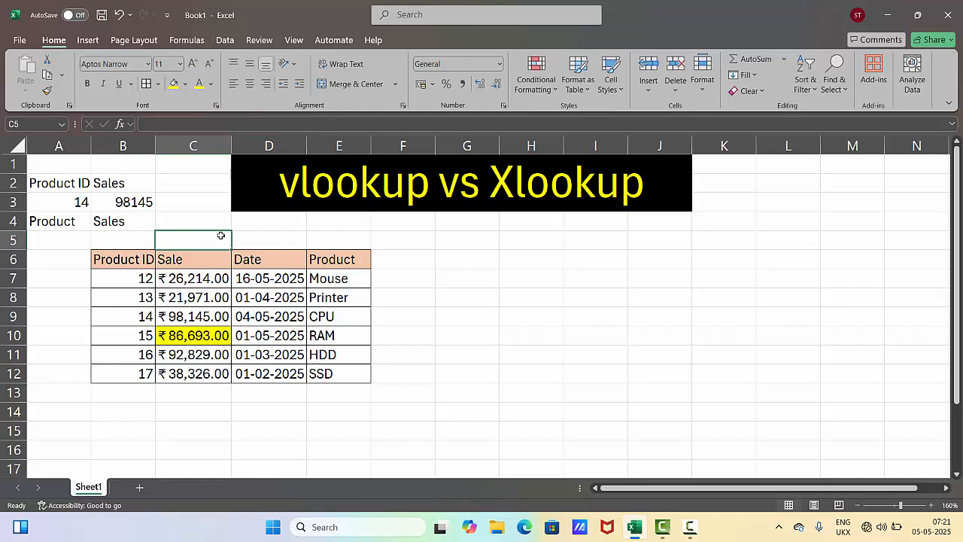
# Step: Add list data validation to A5 using the product names in E7:E12 as source
pyautogui.click(51, 238)
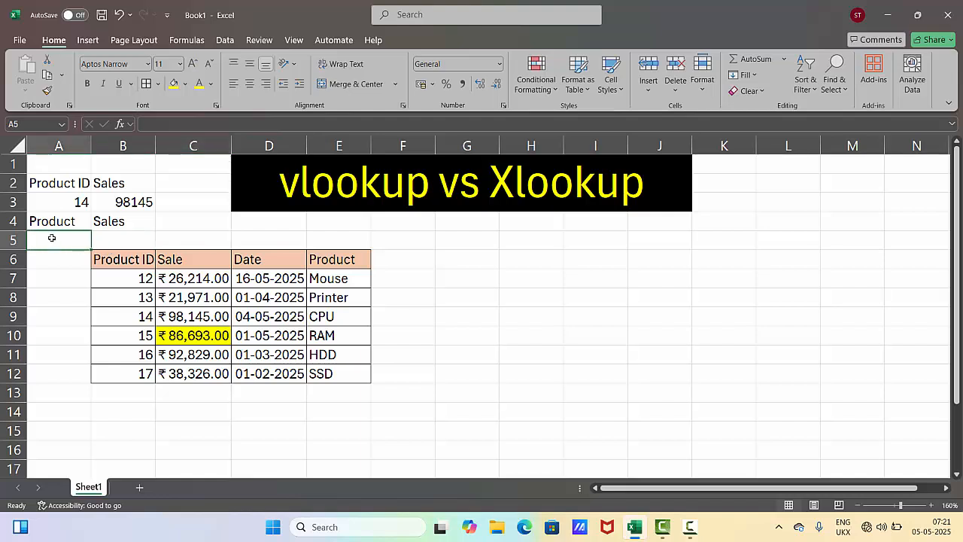
pyautogui.click(223, 41)
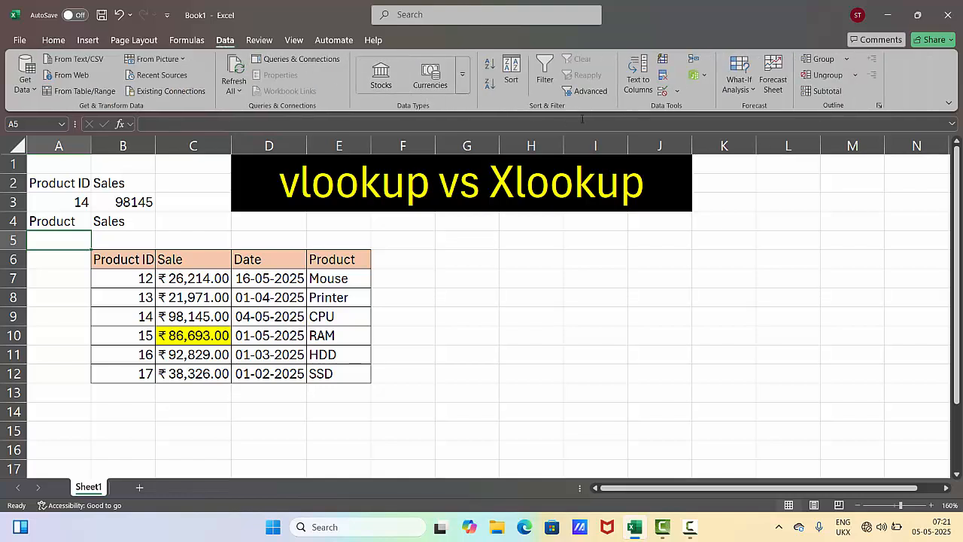
pyautogui.click(676, 91)
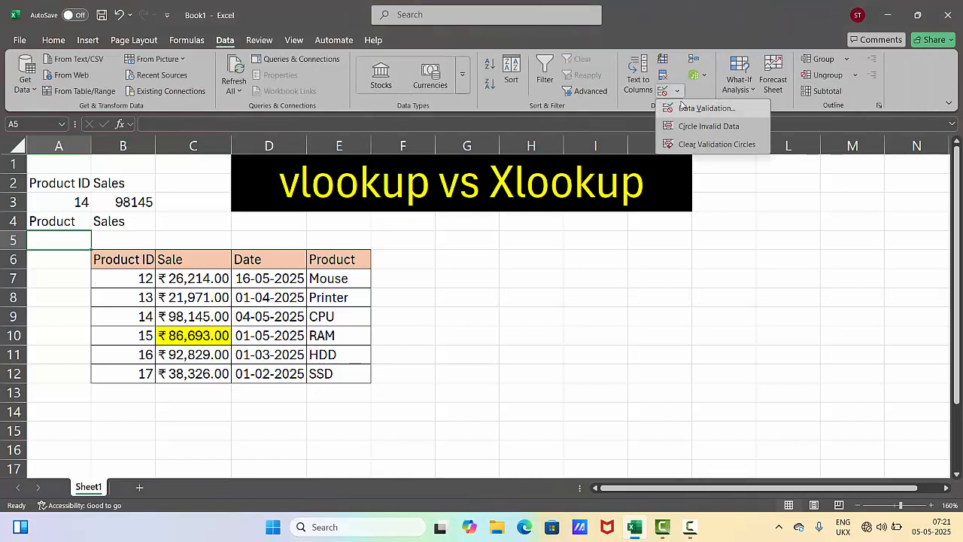
pyautogui.click(685, 107)
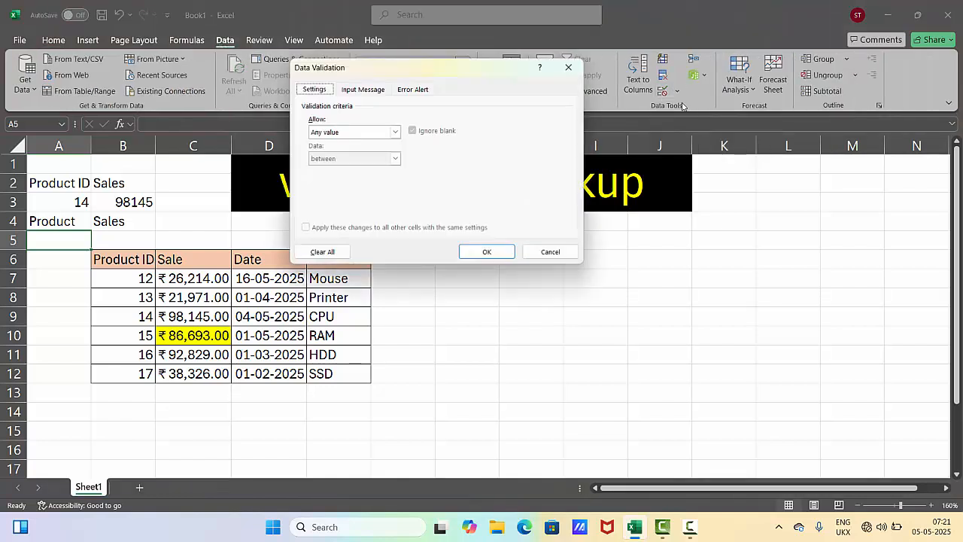
pyautogui.click(394, 132)
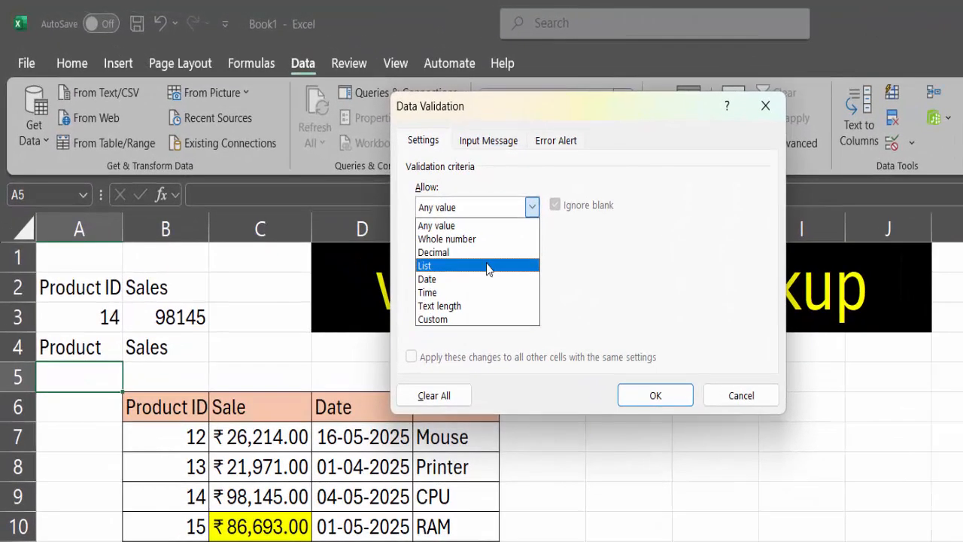
pyautogui.click(487, 266)
pyautogui.click(485, 290)
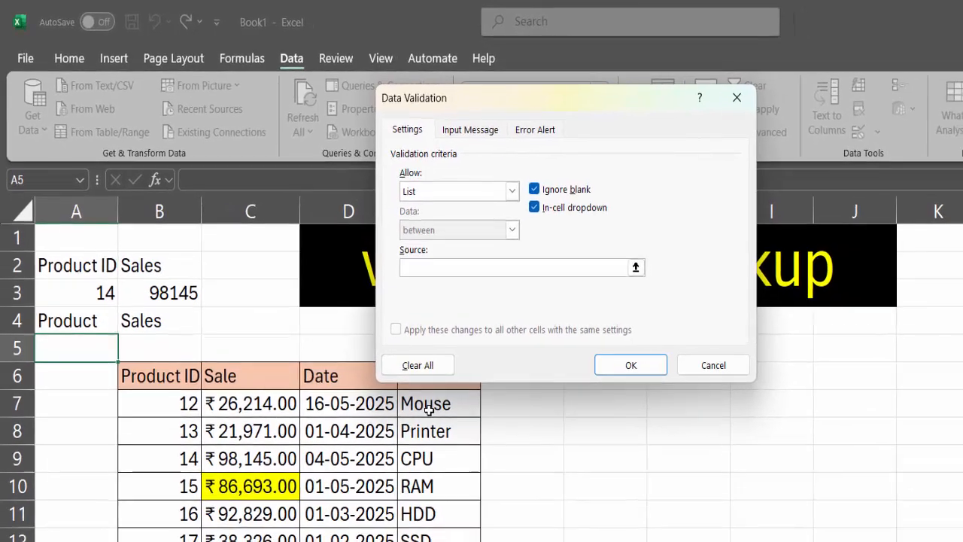
pyautogui.moveTo(442, 440); pyautogui.dragTo(420, 538)
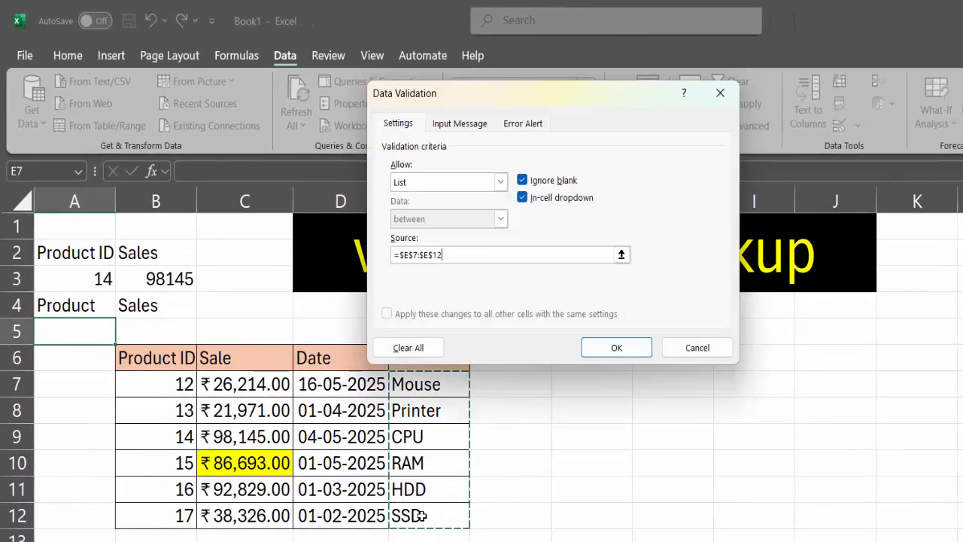
pyautogui.press('Return')
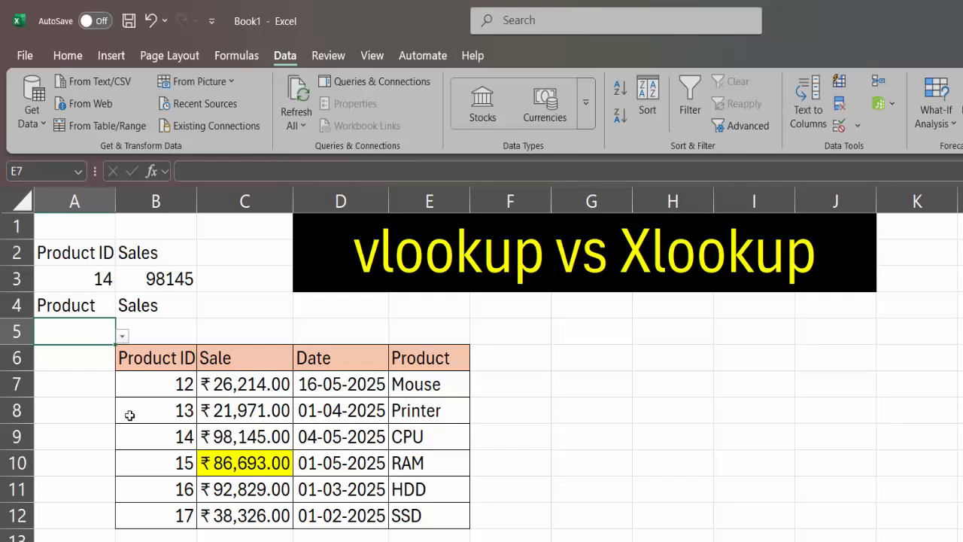
# Step: Try HDD from the validation list in A5, and settle on Mouse as the selected product
pyautogui.click(122, 336)
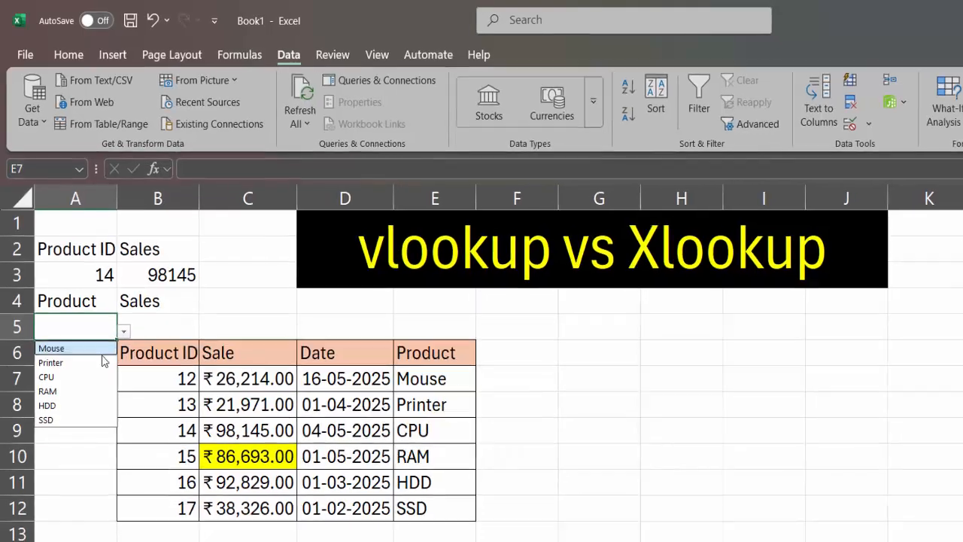
pyautogui.click(71, 411)
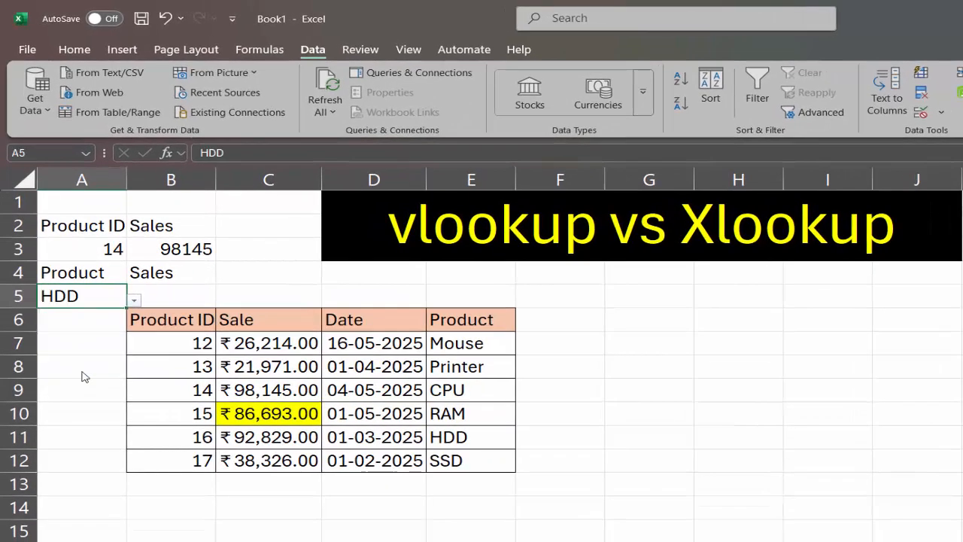
pyautogui.click(133, 301)
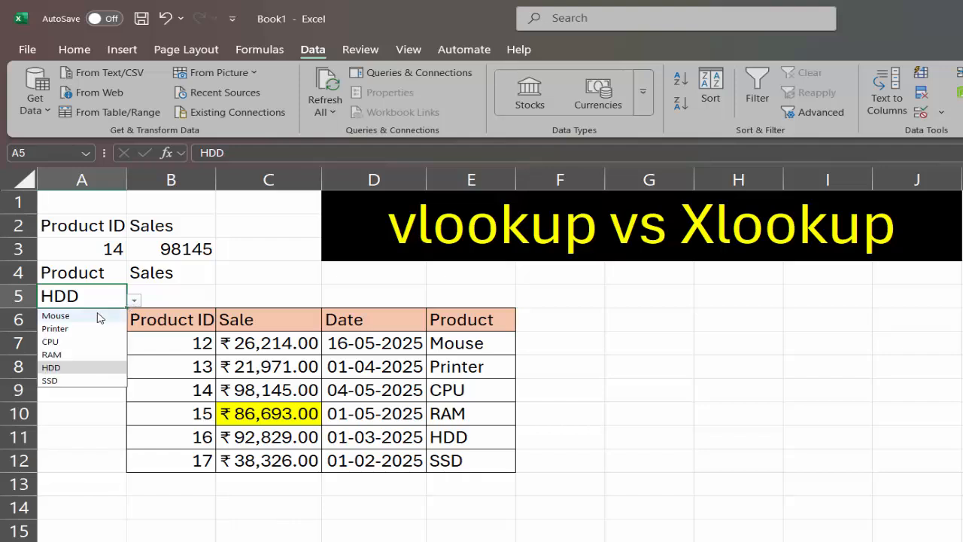
pyautogui.click(62, 319)
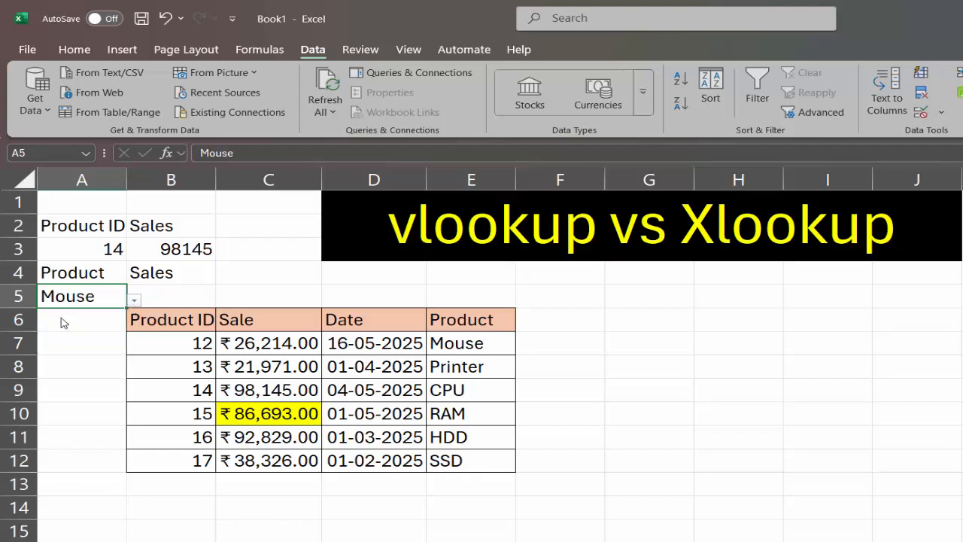
# Step: Enter =XLOOKUP(A5,E6:E12,C6:C12) in B5 to retrieve the sales for the selected product name
pyautogui.click(173, 293)
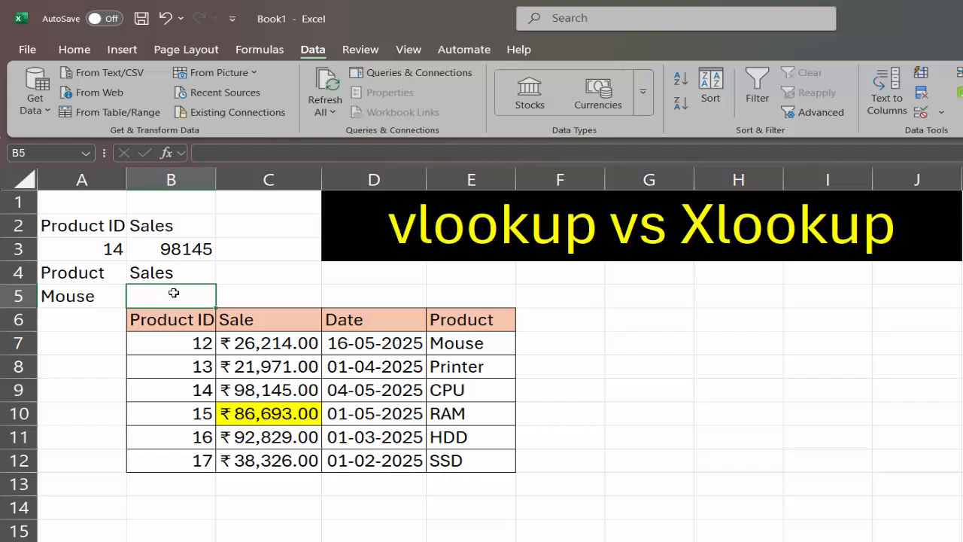
pyautogui.write('=xl')
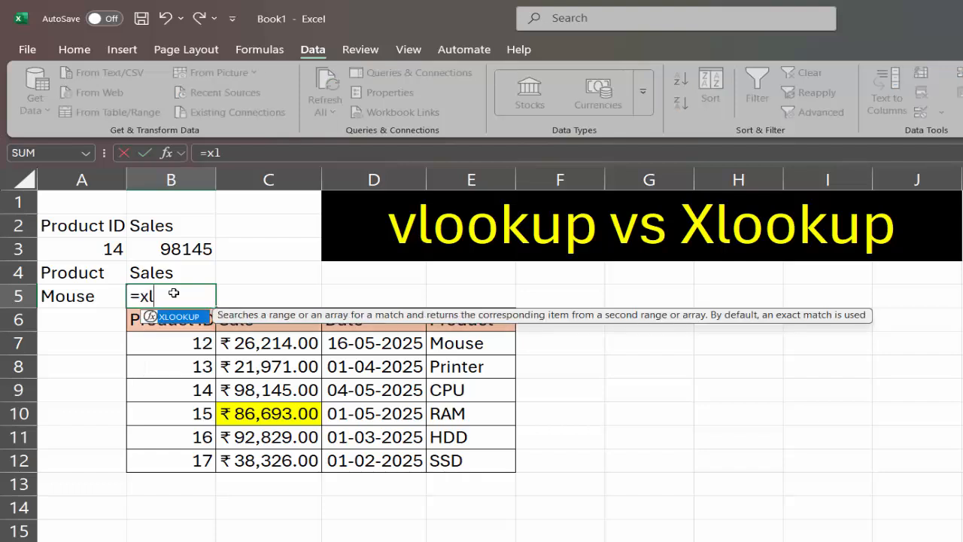
pyautogui.press('Tab')
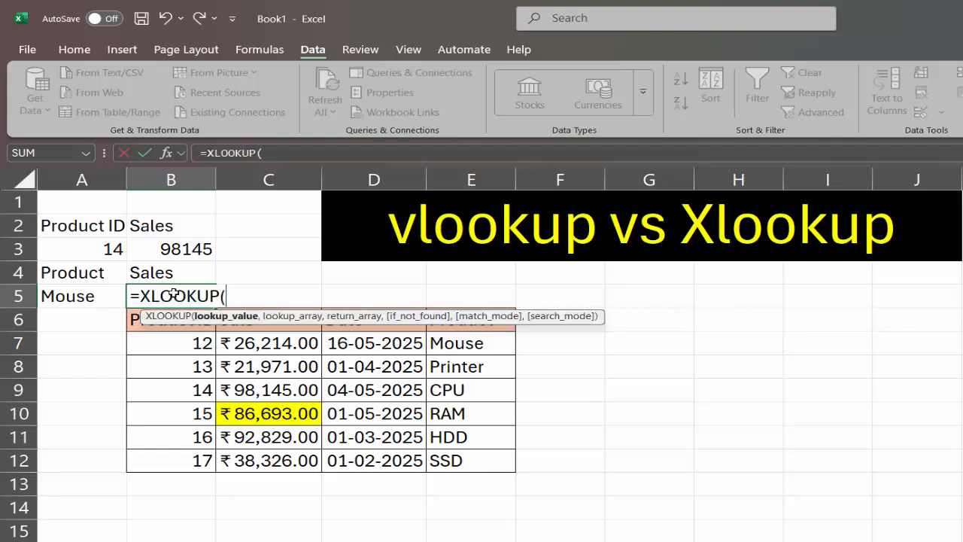
pyautogui.click(101, 295)
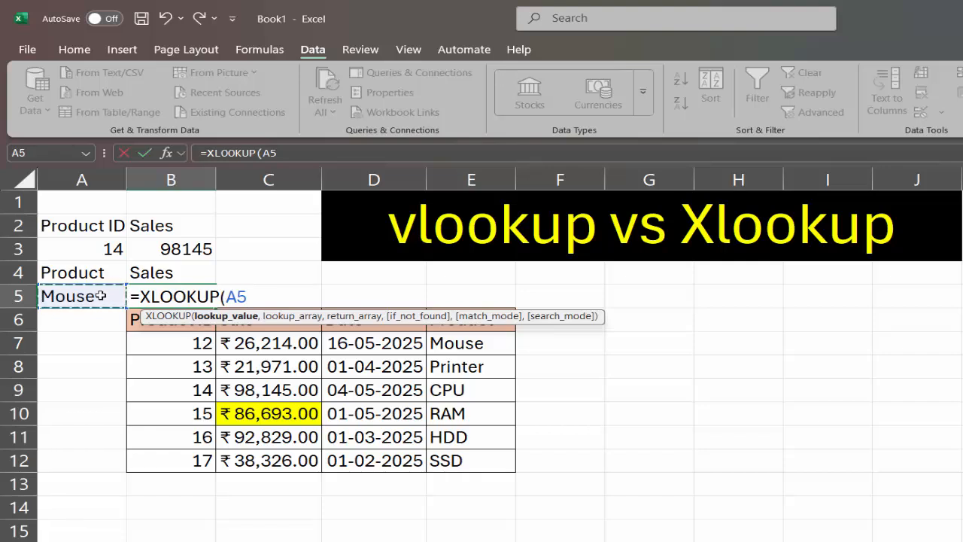
pyautogui.write(',')
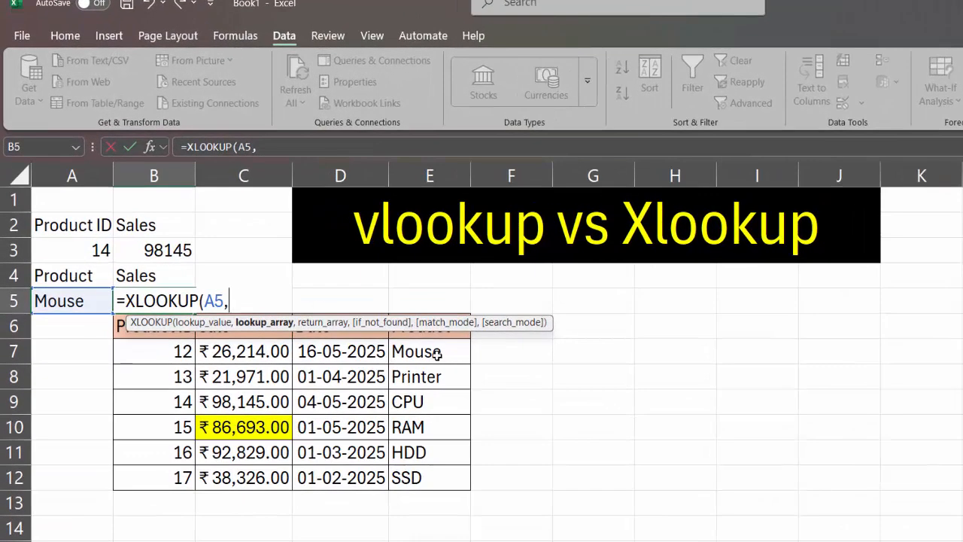
pyautogui.moveTo(439, 331); pyautogui.dragTo(443, 479)
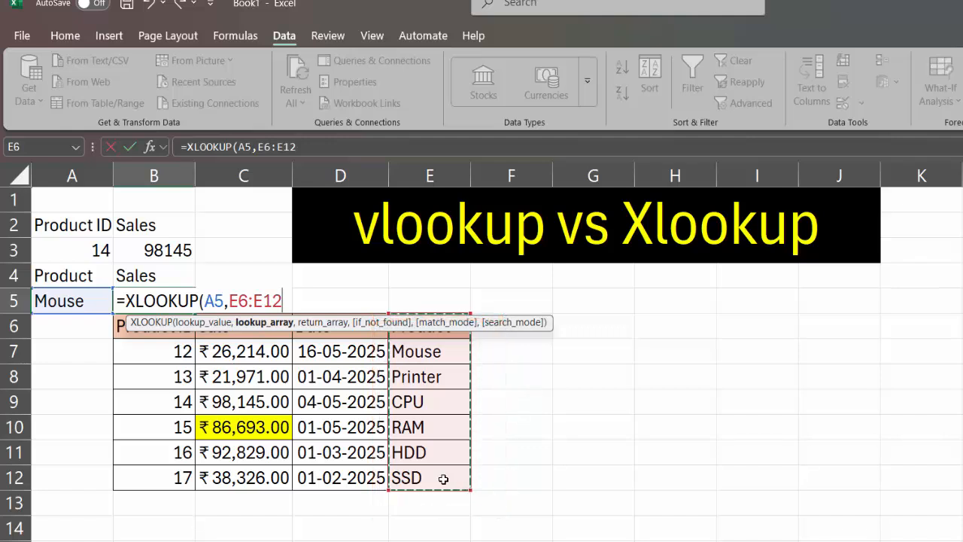
pyautogui.write(',')
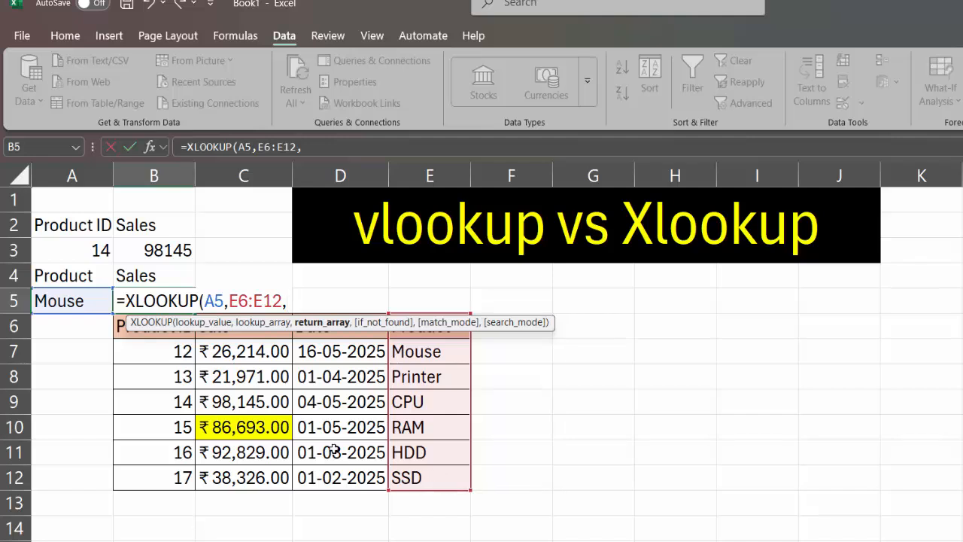
pyautogui.click(245, 332)
pyautogui.moveTo(245, 333)
pyautogui.mouseDown()
pyautogui.moveTo(245, 452)
pyautogui.moveTo(256, 475)
pyautogui.mouseUp()
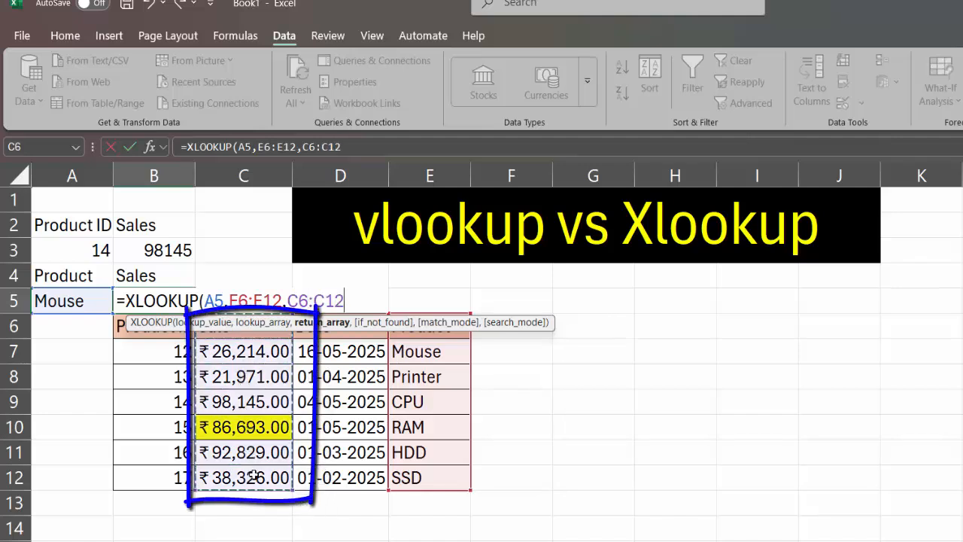
pyautogui.write(')')
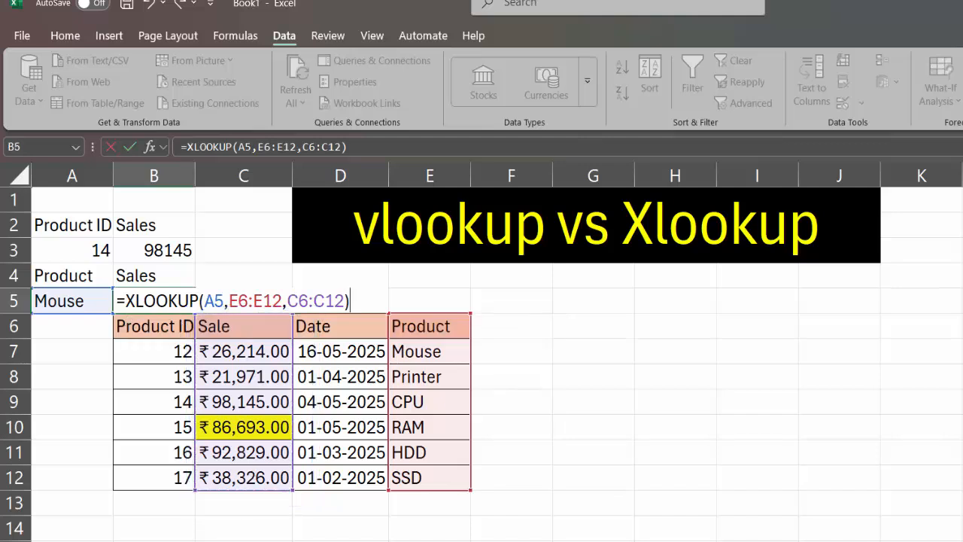
pyautogui.press('Return')
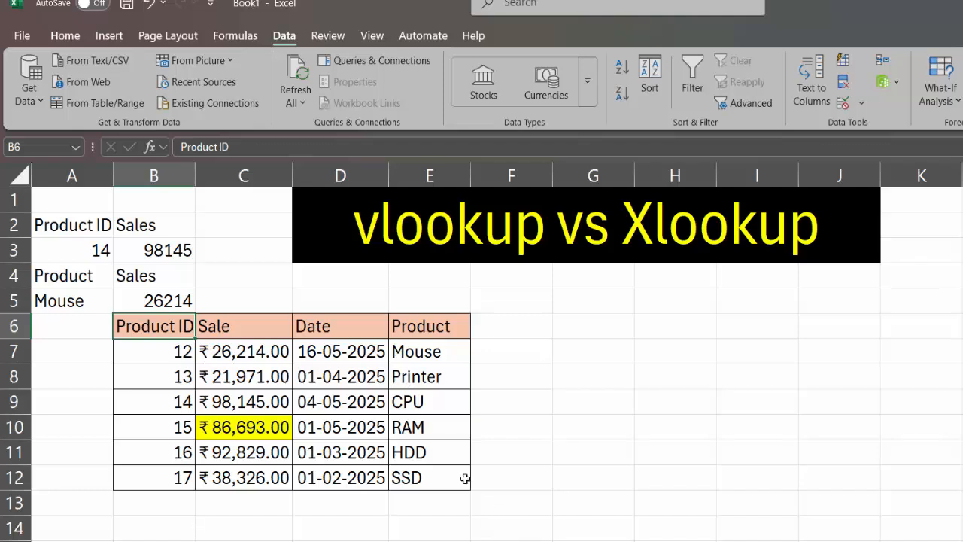
# Step: Compare the XLOOKUP result in B5 with the Mouse row, and choose HDD from the validation list in A5
pyautogui.click(183, 302)
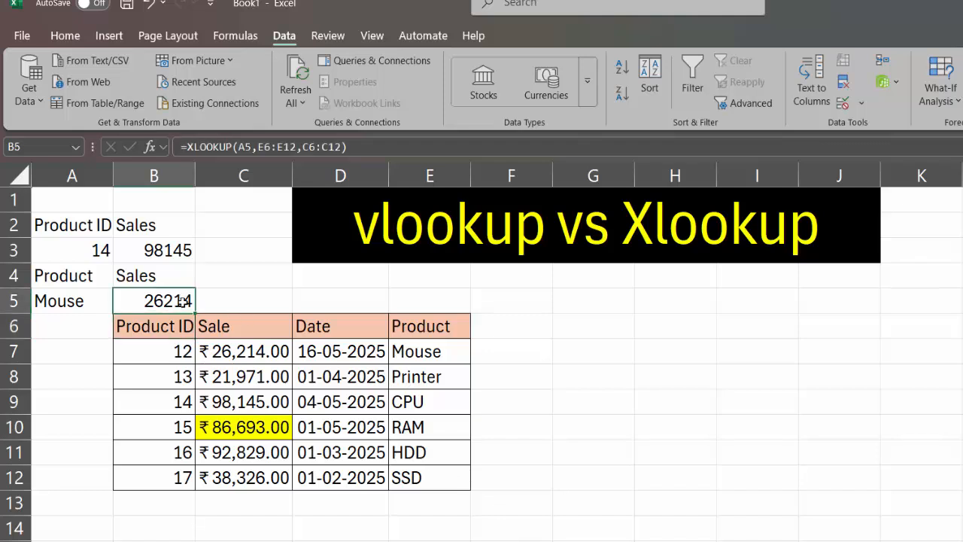
pyautogui.moveTo(423, 347); pyautogui.dragTo(244, 347)
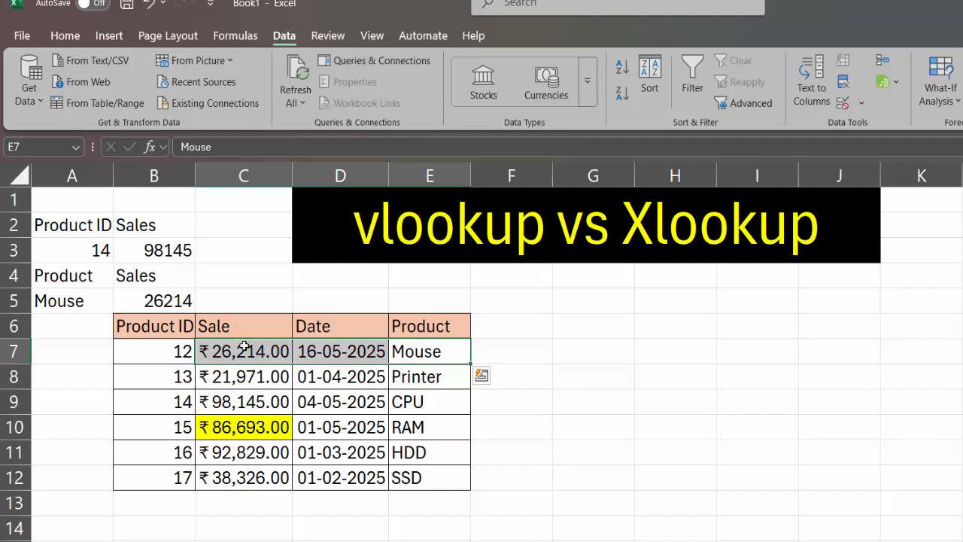
pyautogui.click(83, 304)
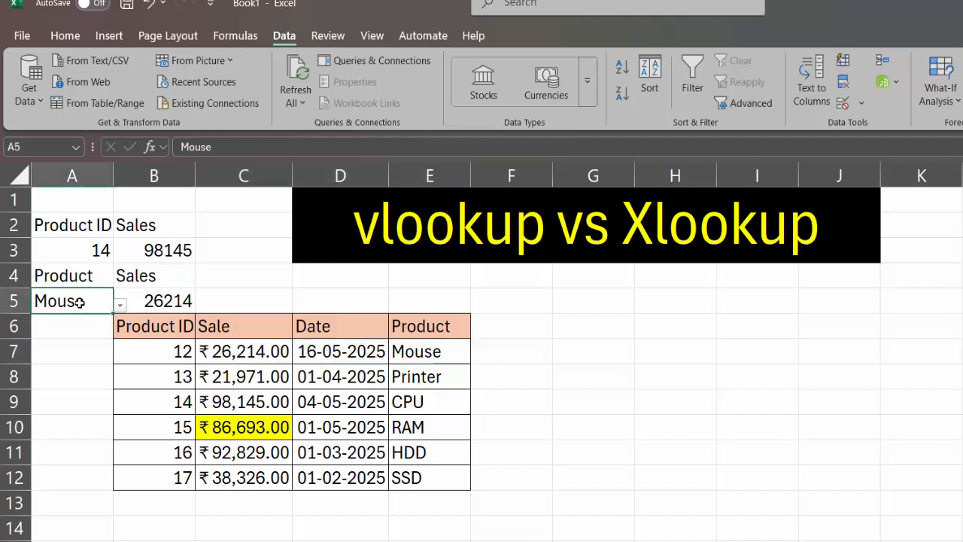
pyautogui.click(121, 305)
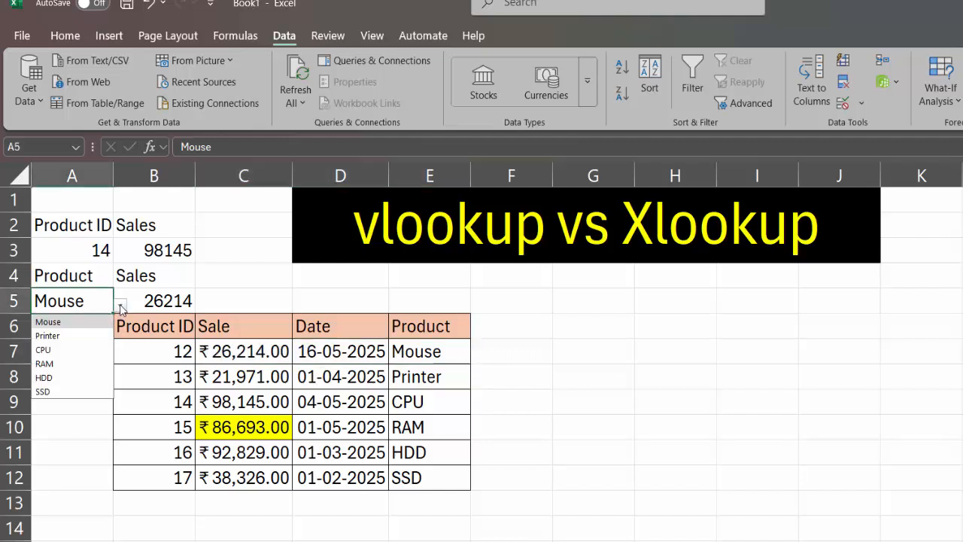
pyautogui.click(79, 378)
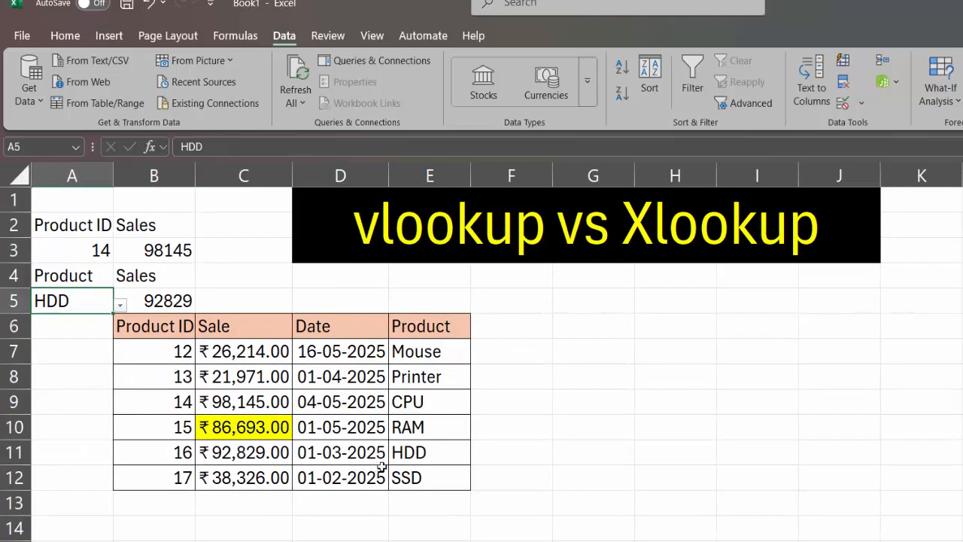
# Step: Highlight the sale, date and product cells of the HDD row (C11:E11) with yellow fill
pyautogui.moveTo(421, 452); pyautogui.dragTo(247, 452)
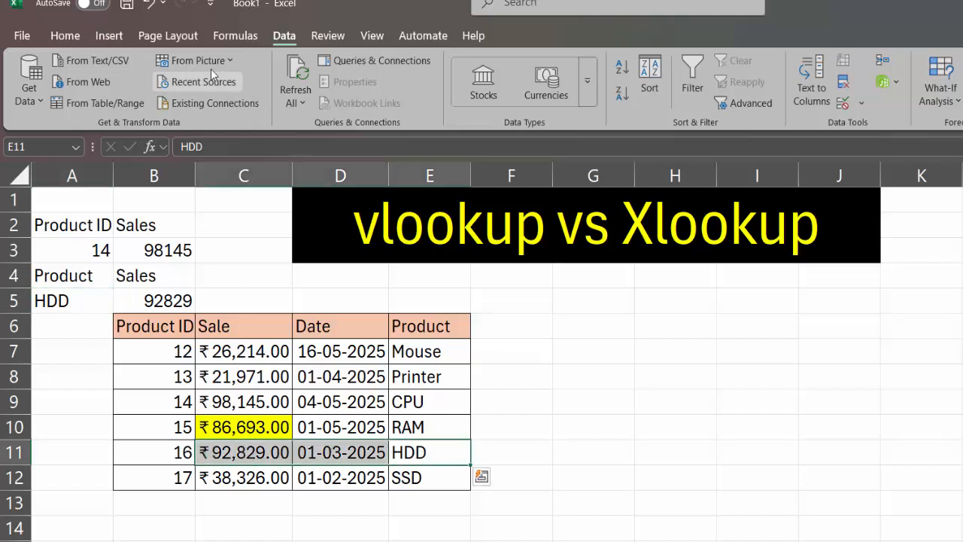
pyautogui.click(66, 35)
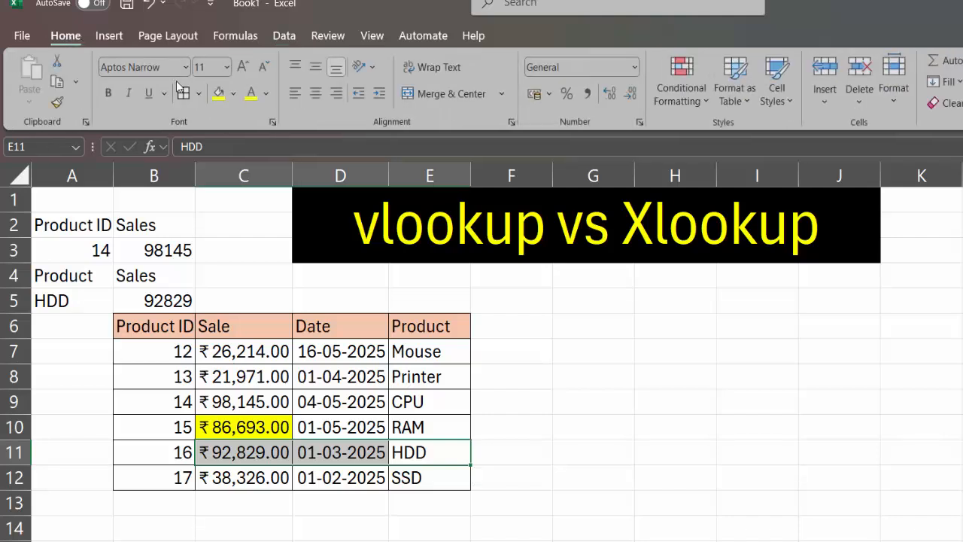
pyautogui.click(217, 92)
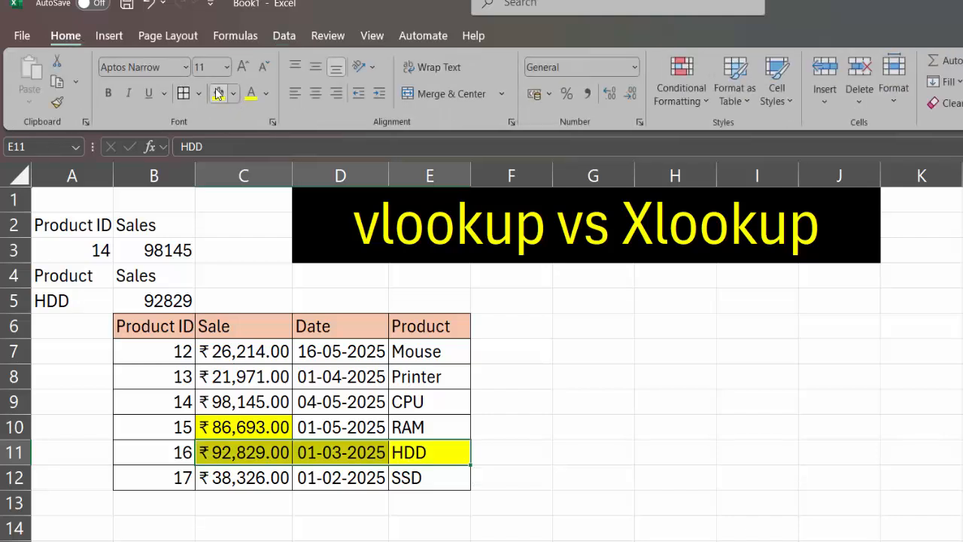
# Step: Choose Printer from the validation list in A5
pyautogui.click(339, 176)
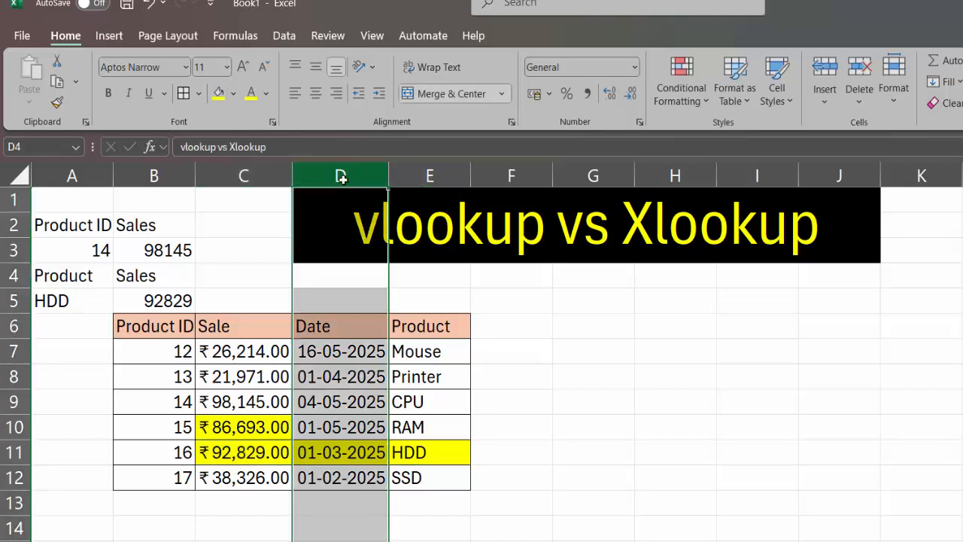
pyautogui.click(75, 272)
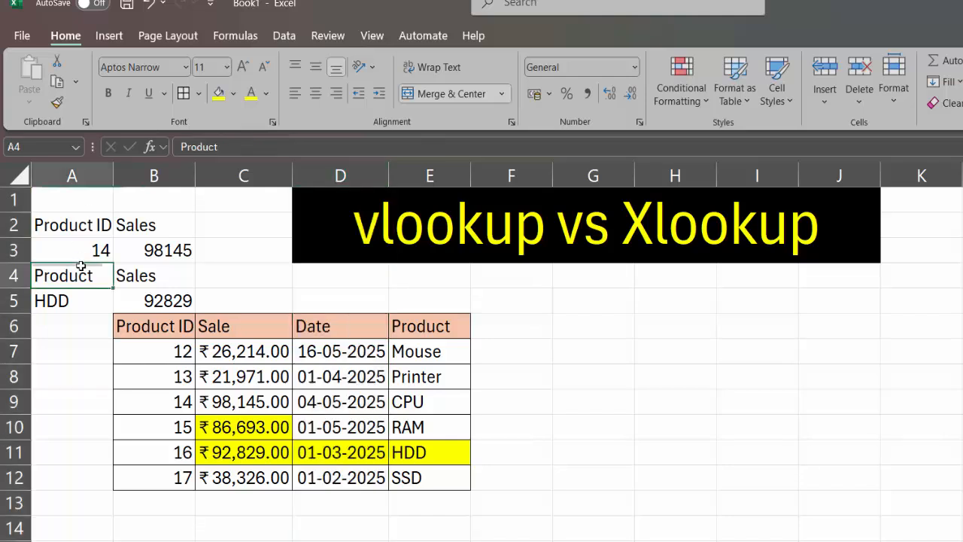
pyautogui.click(91, 304)
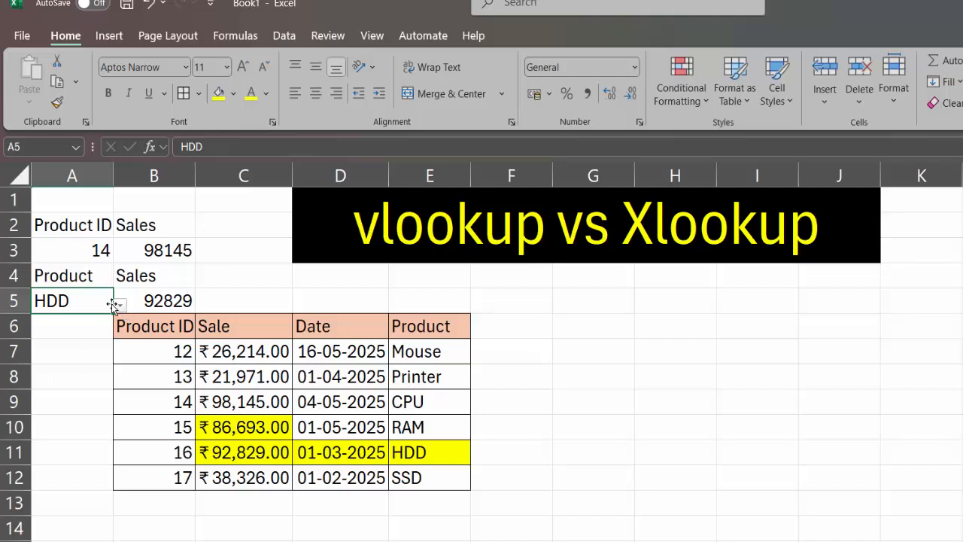
pyautogui.click(121, 304)
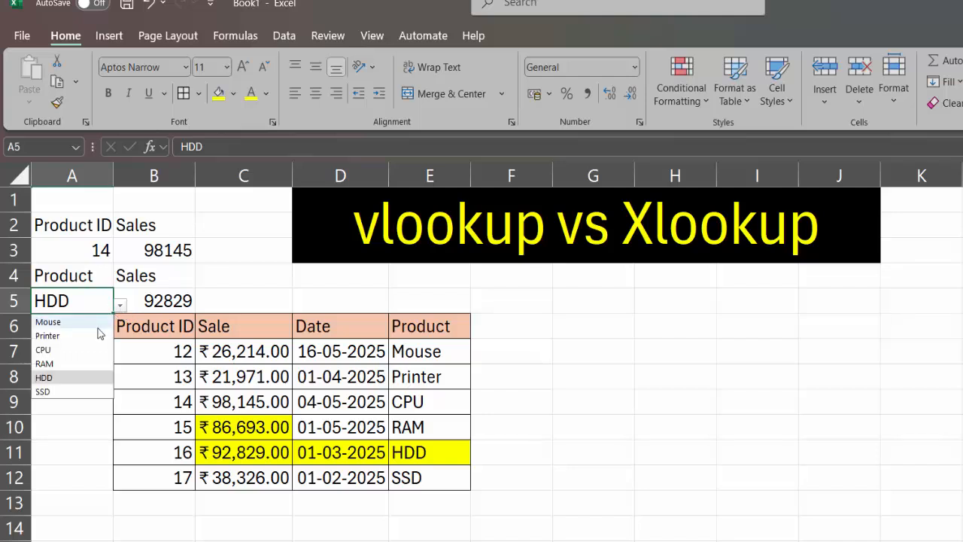
pyautogui.click(57, 336)
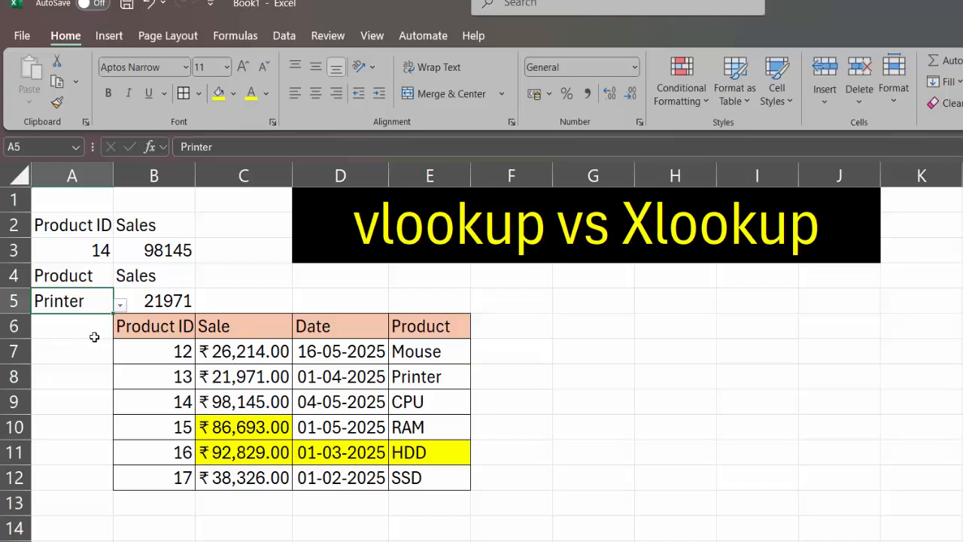
# Step: Select the Printer row's cells C8:E8 to compare its sale amount with the XLOOKUP result in B5
pyautogui.doubleClick(368, 376)
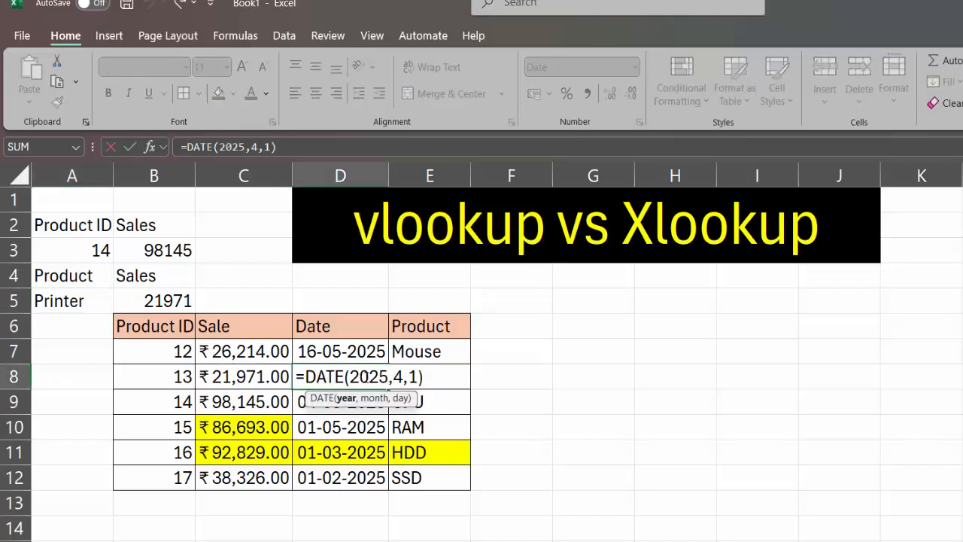
pyautogui.press('Return')
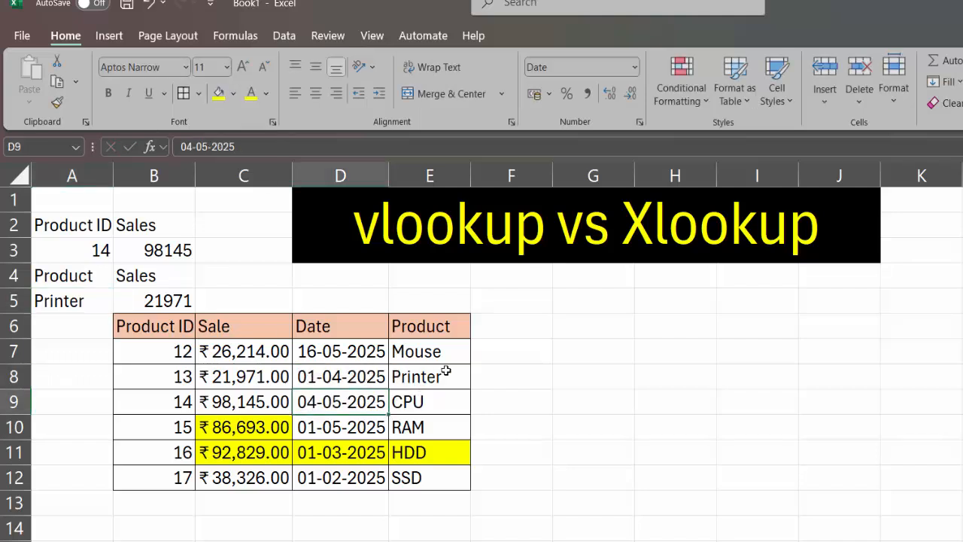
pyautogui.moveTo(442, 370); pyautogui.dragTo(216, 377)
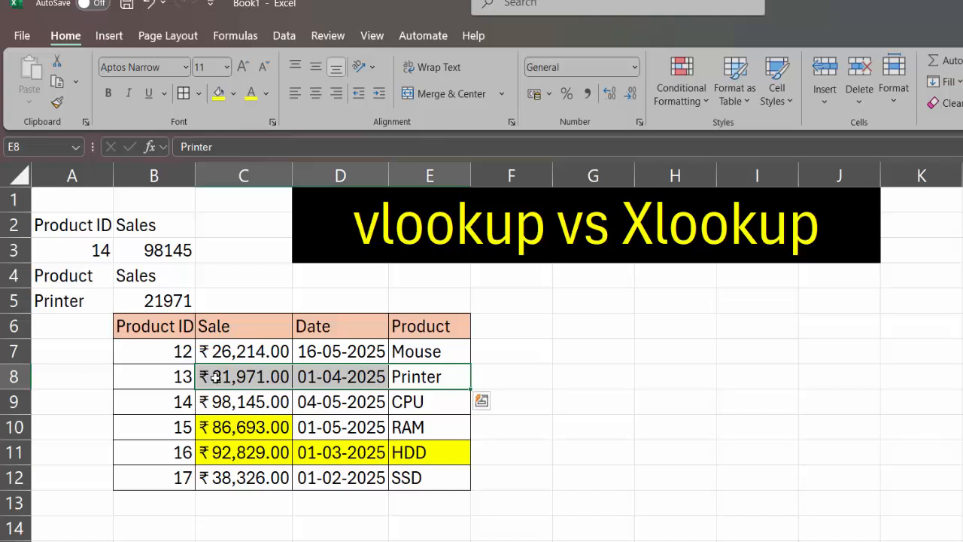